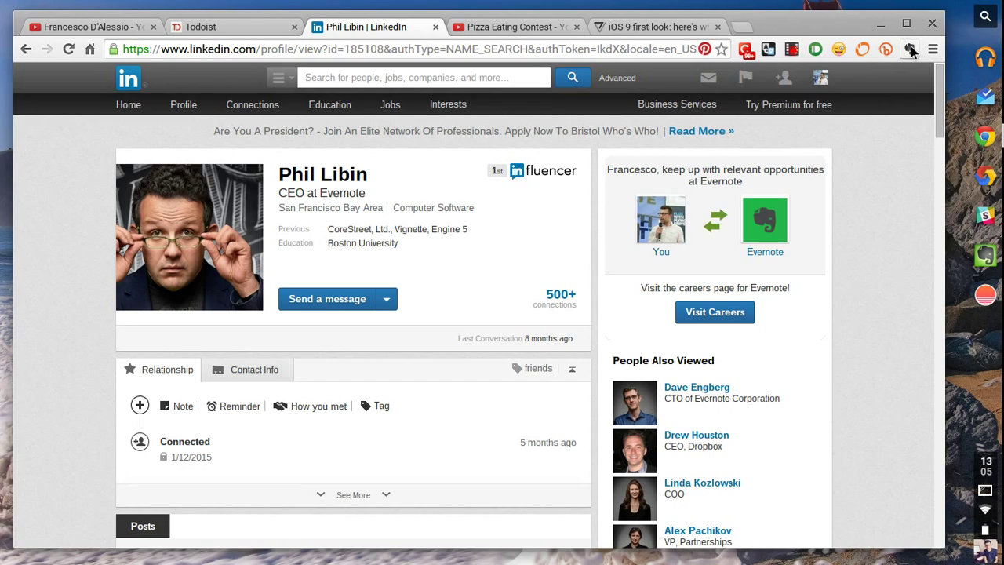
- Launch Web Clipper on the LinkedIn profile to get its LinkedIn-format preview for Inbox
left_click(910, 48)
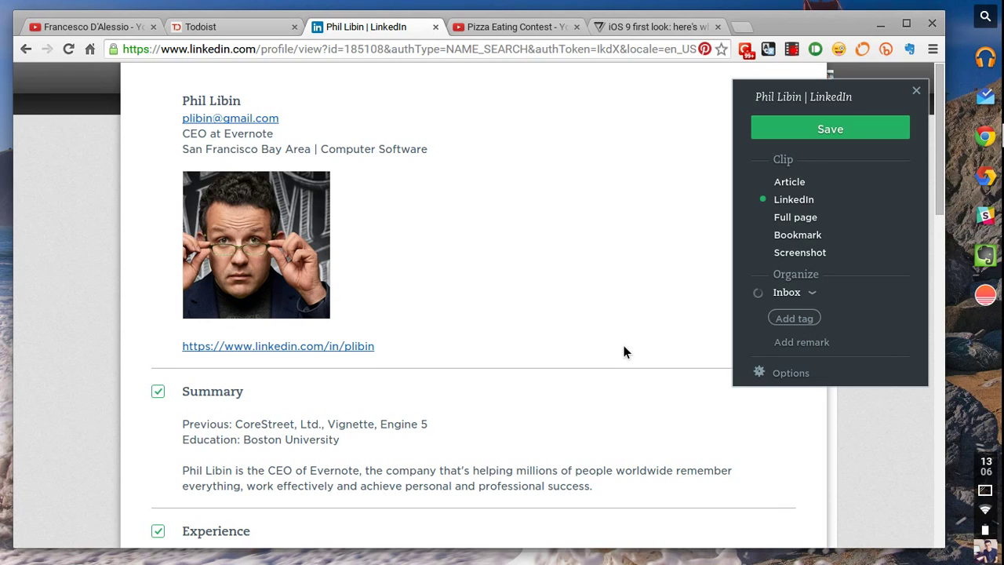
- Review the LinkedIn preview and leave the Summary section out of the clip
scroll(500, 208, "down", 8)
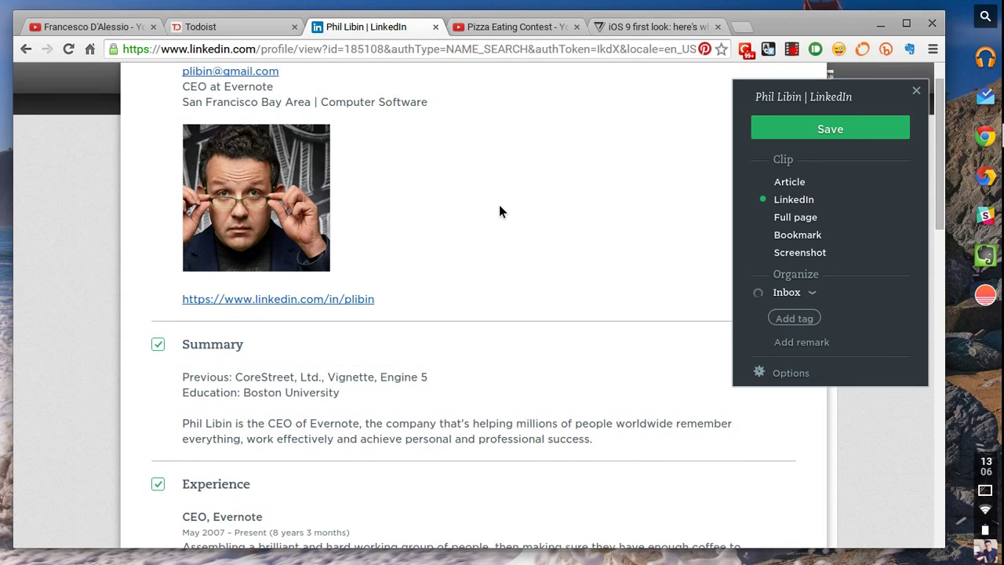
scroll(499, 210, "down", 4)
scroll(499, 210, "up", 12)
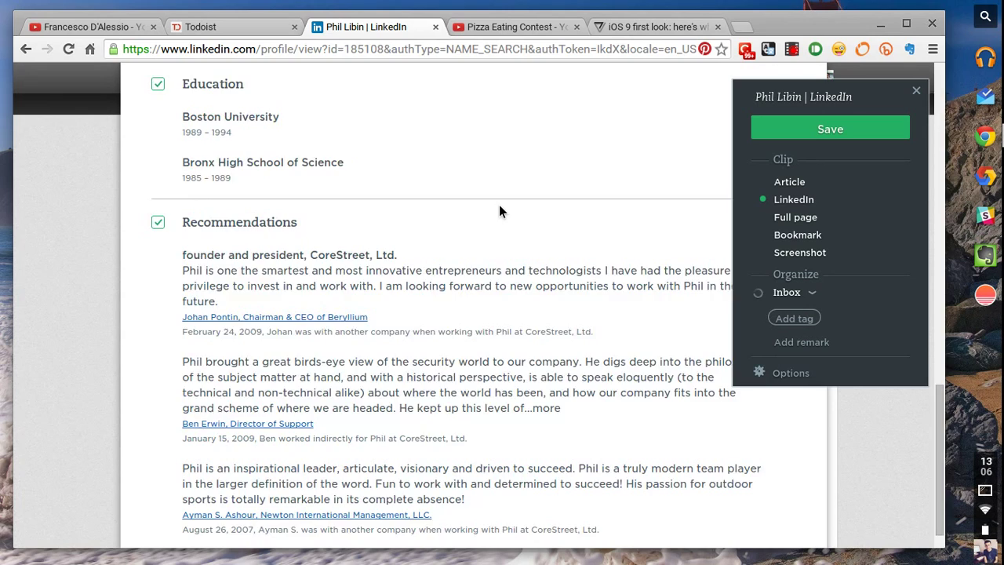
scroll(499, 210, "down", 7)
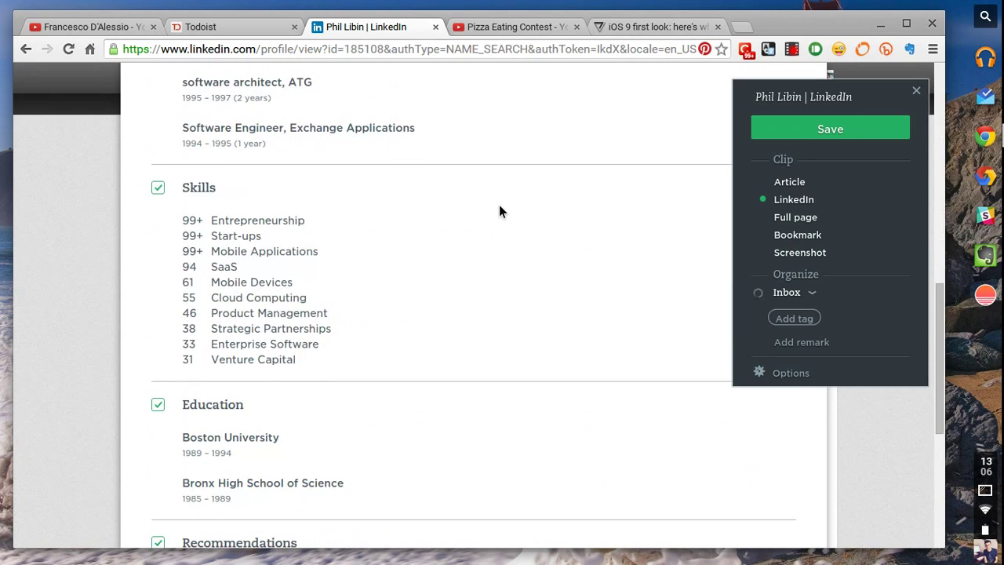
scroll(499, 211, "up", 8)
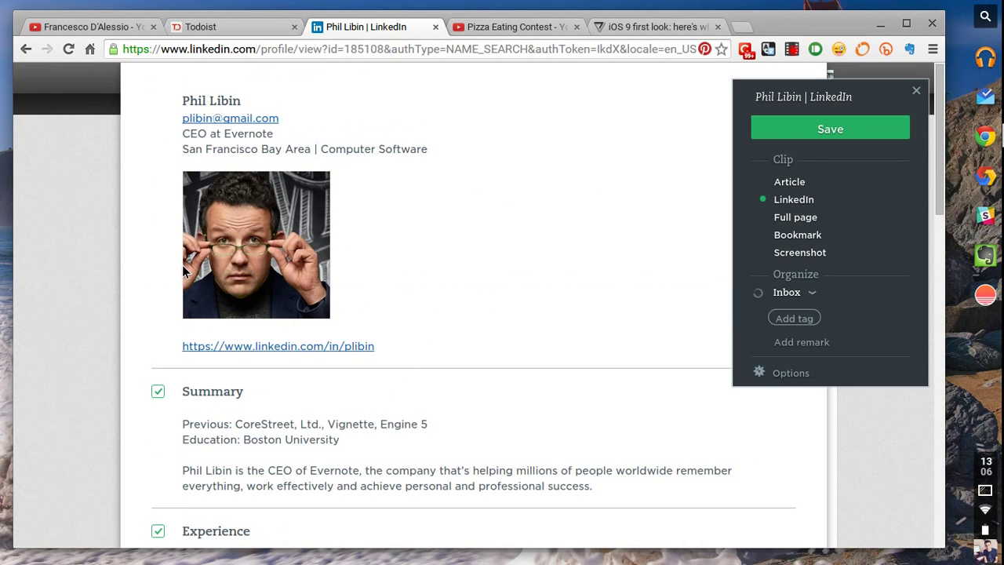
scroll(259, 212, "down", 3)
left_click(160, 200)
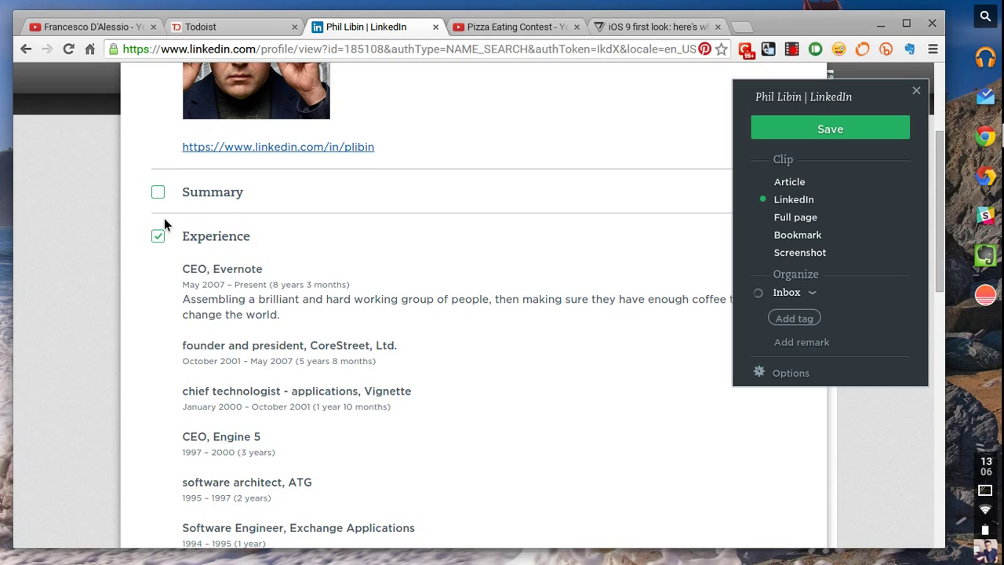
left_click(159, 199)
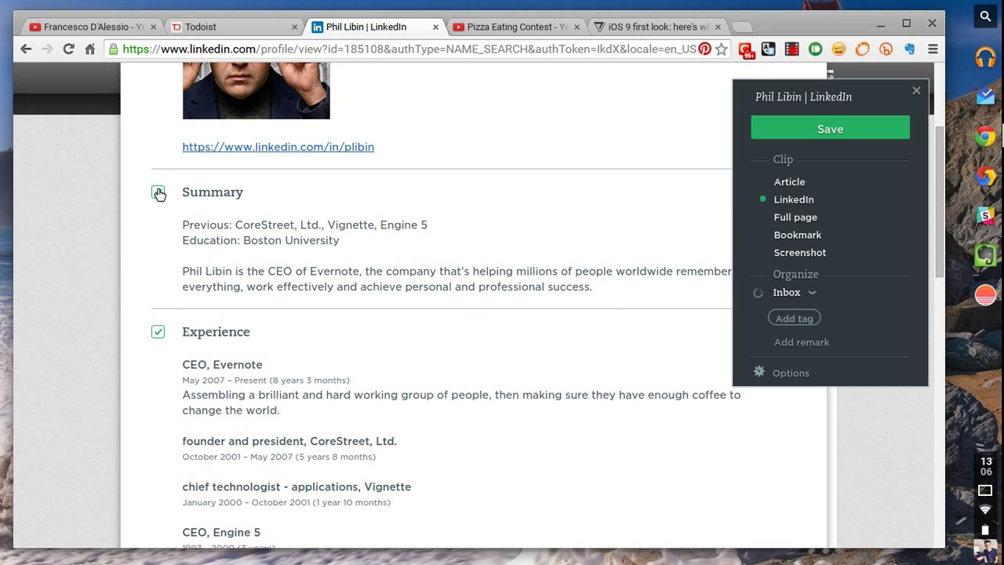
left_click(158, 193)
left_click(158, 193)
left_click(158, 193)
- Save the profile clip to Inbox and close the Clipped to Inbox confirmation
scroll(165, 282, "down", 5)
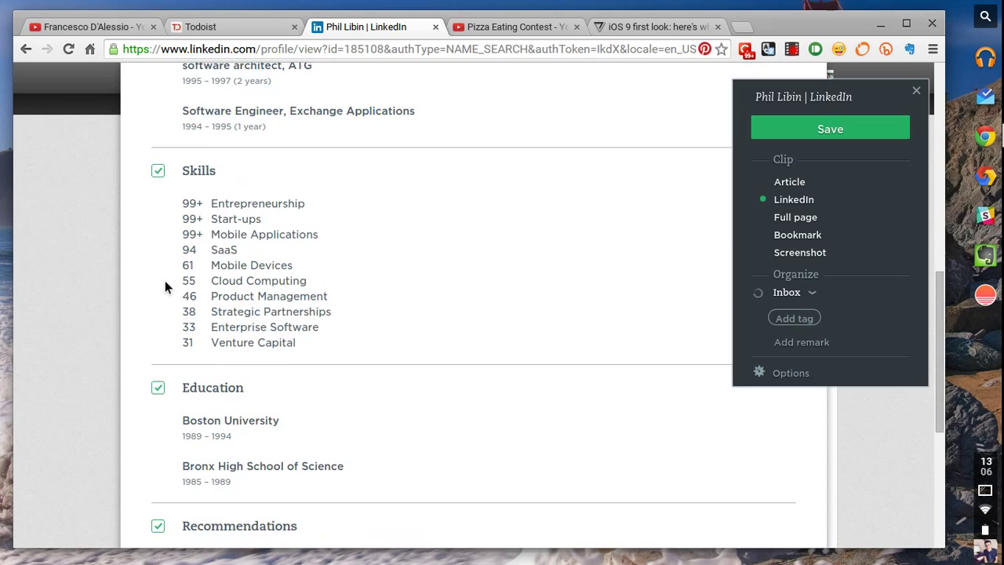
scroll(164, 287, "down", 4)
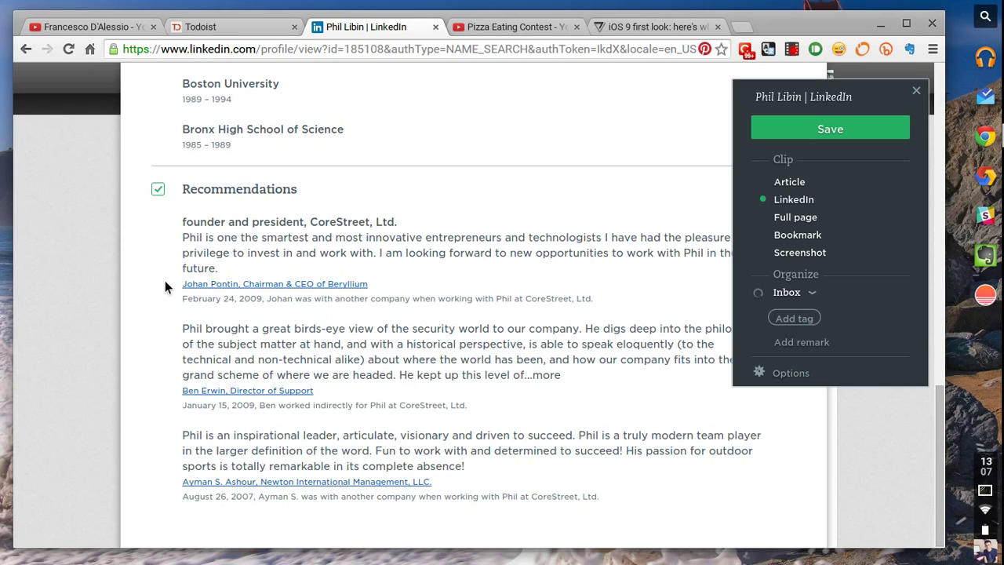
left_click(798, 133)
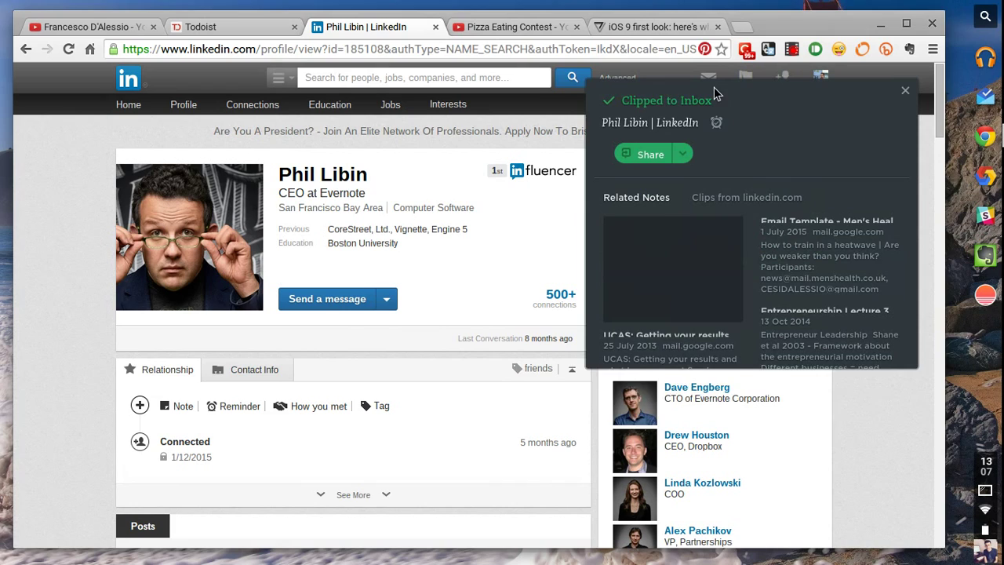
left_click(906, 92)
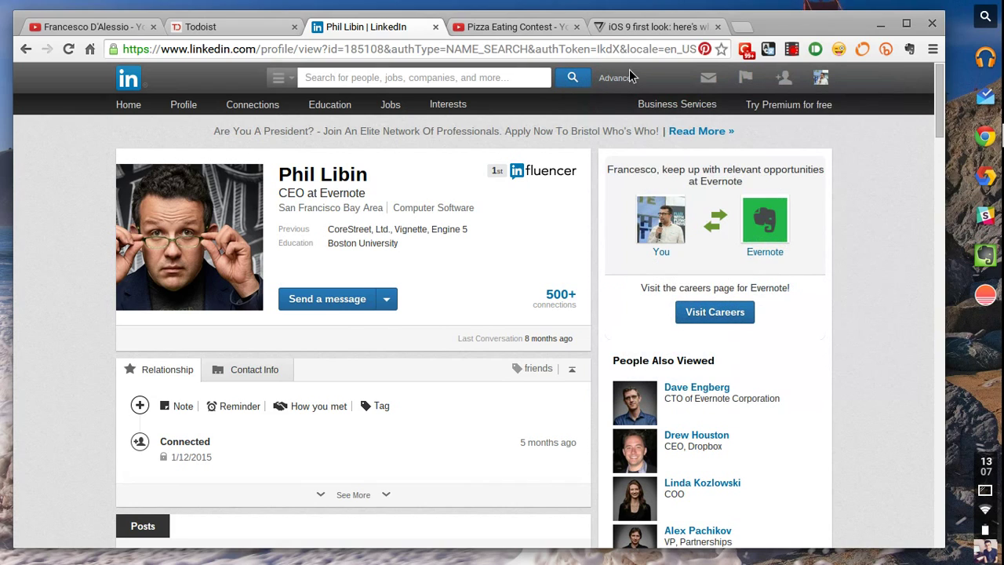
- Switch to the Pizza Eating Contest video, play it briefly and pause it
left_click(533, 25)
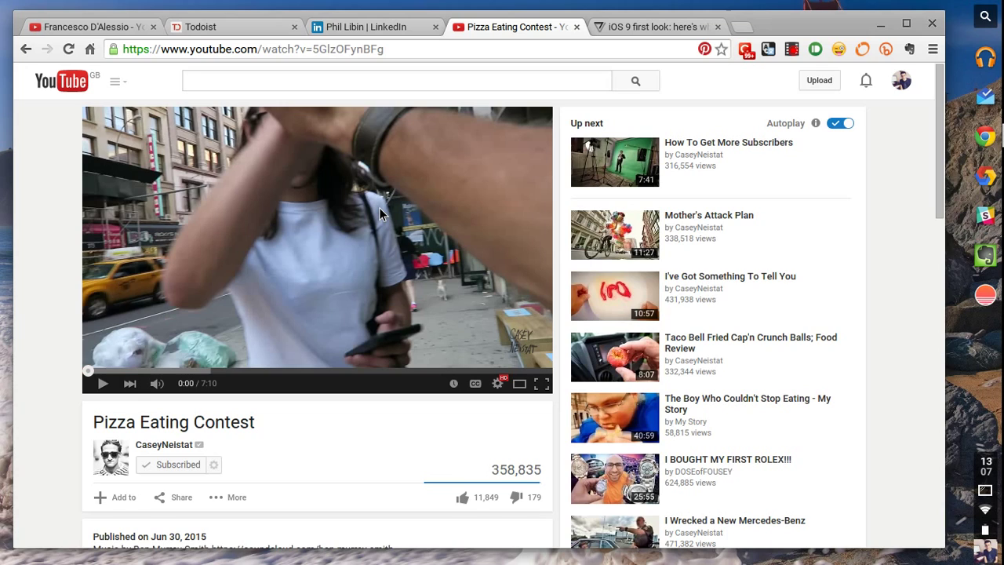
left_click(102, 383)
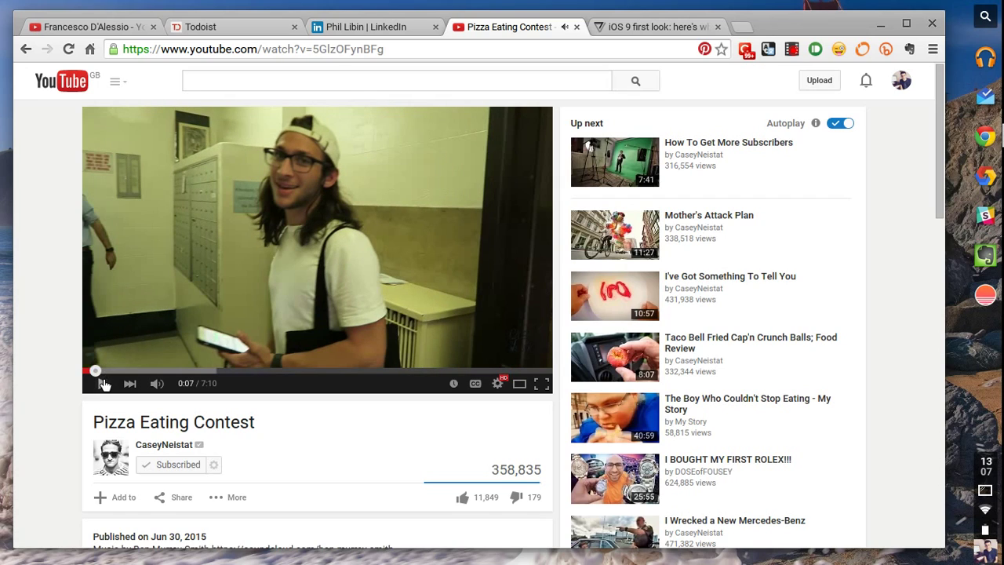
left_click(140, 265)
- Clip the video to Inbox without its Description and dismiss the confirmation
left_click(911, 47)
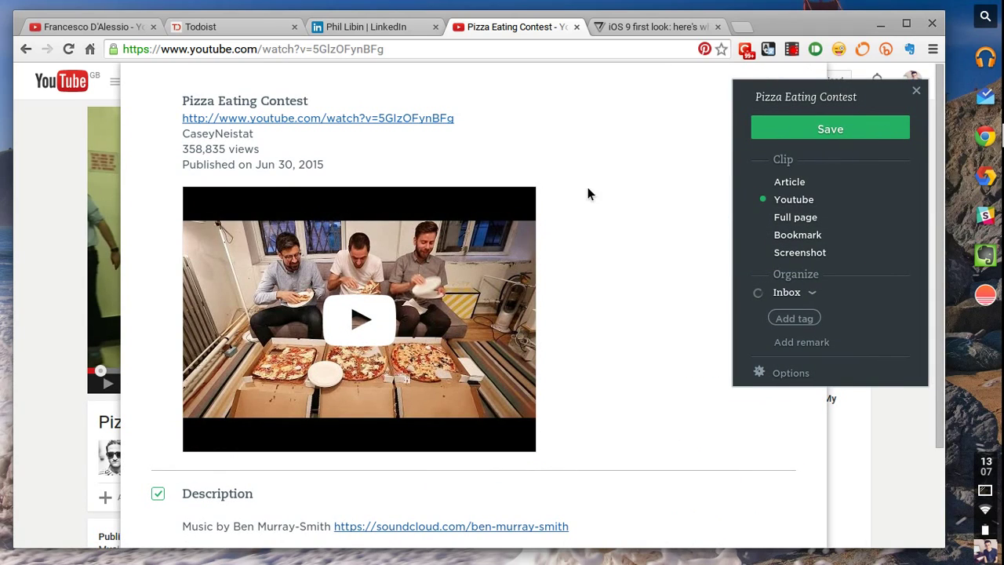
scroll(588, 193, "down", 3)
scroll(588, 193, "up", 3)
scroll(587, 193, "down", 3)
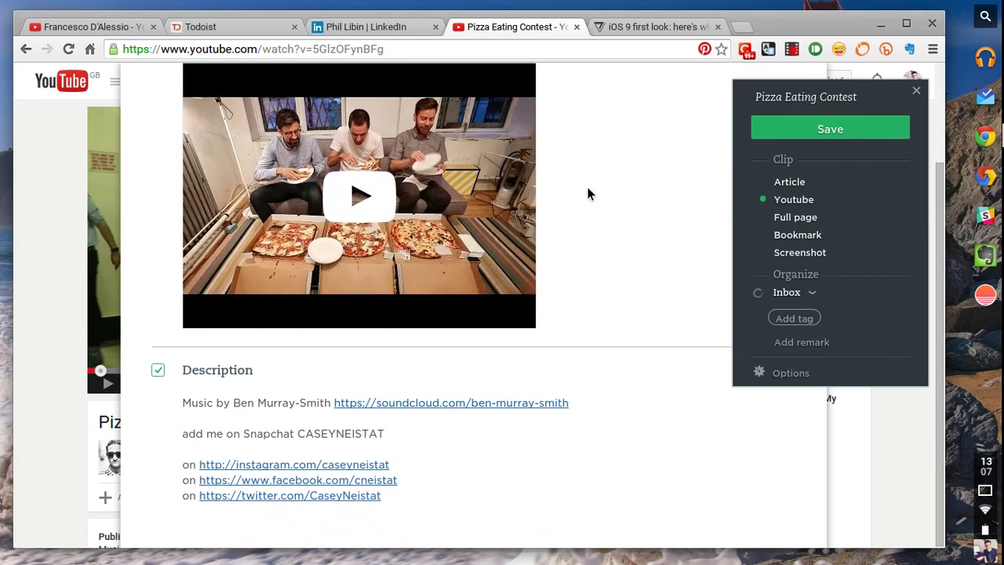
left_click(159, 372)
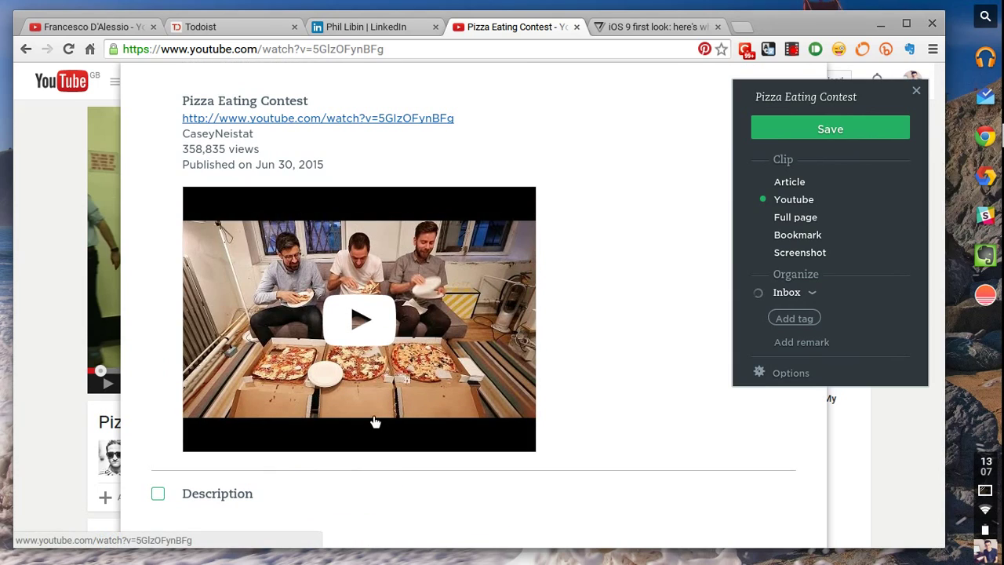
left_click(847, 130)
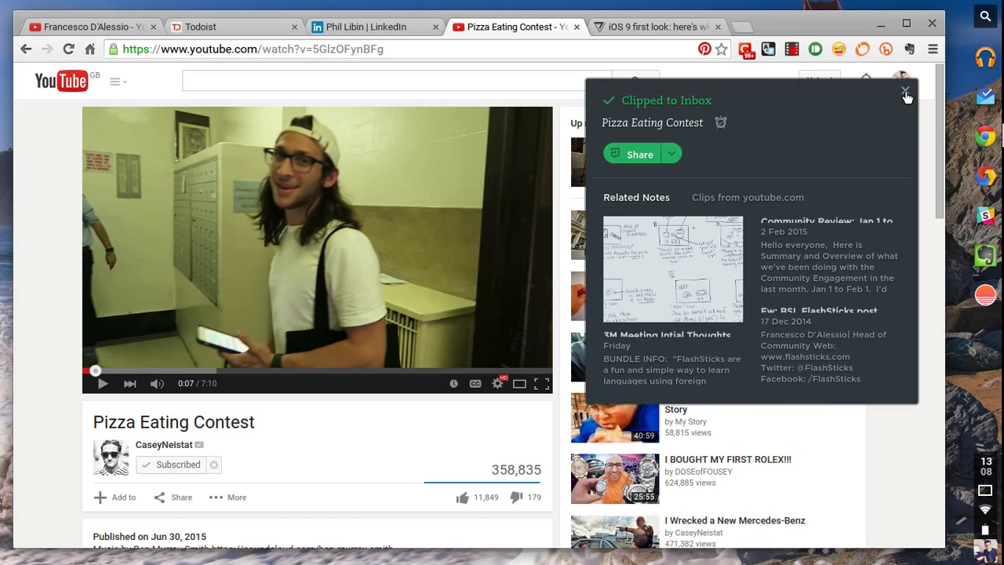
left_click(905, 94)
- Switch to The Verge's iOS 9 first look article and look through it
left_click(654, 27)
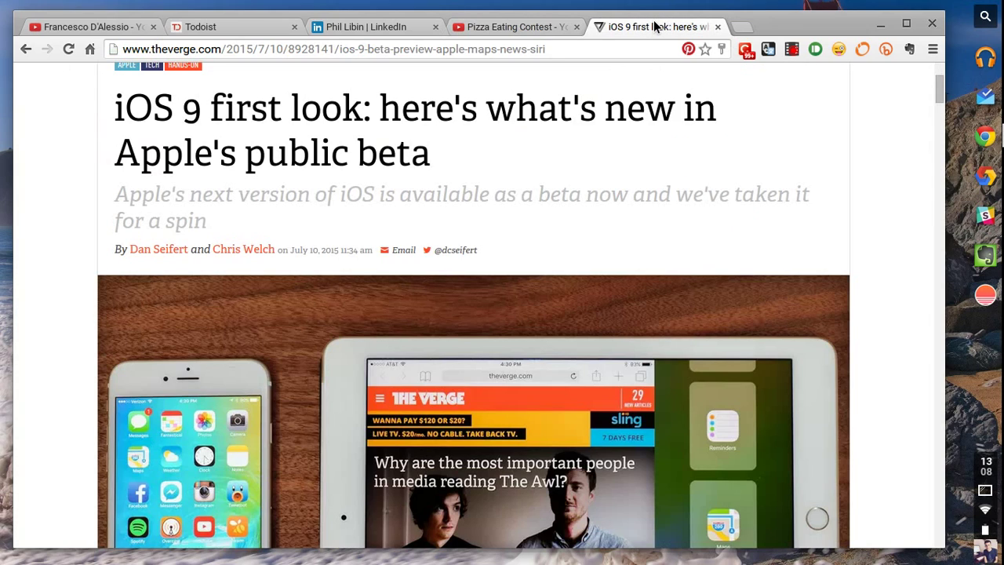
scroll(844, 196, "up", 3)
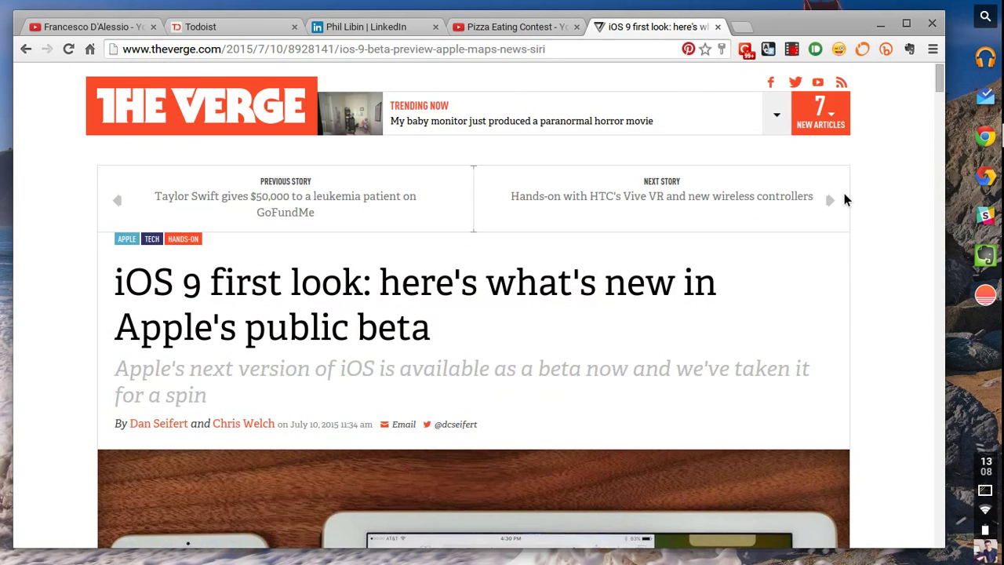
scroll(844, 196, "down", 1)
scroll(844, 199, "down", 3)
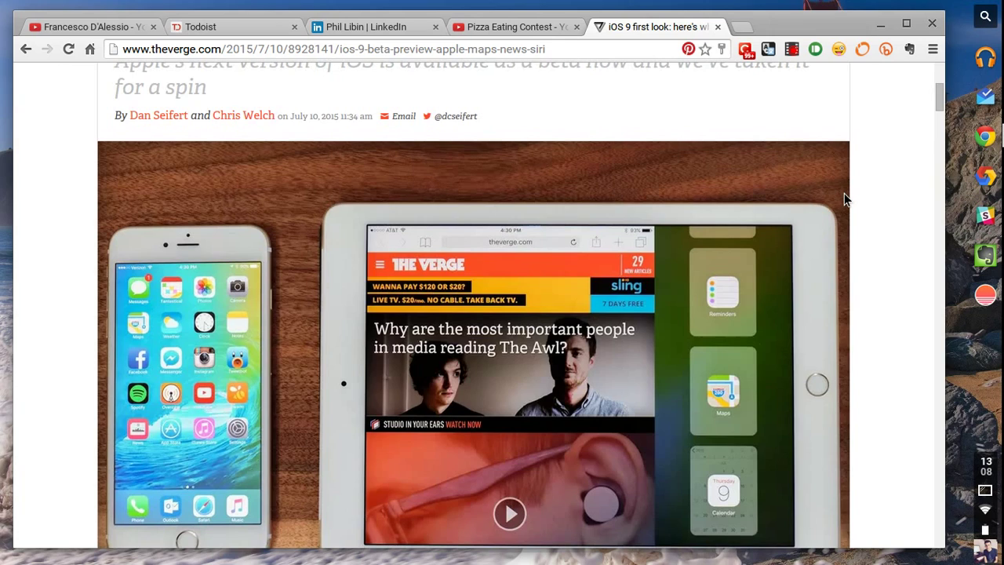
scroll(844, 199, "up", 3)
scroll(844, 199, "down", 3)
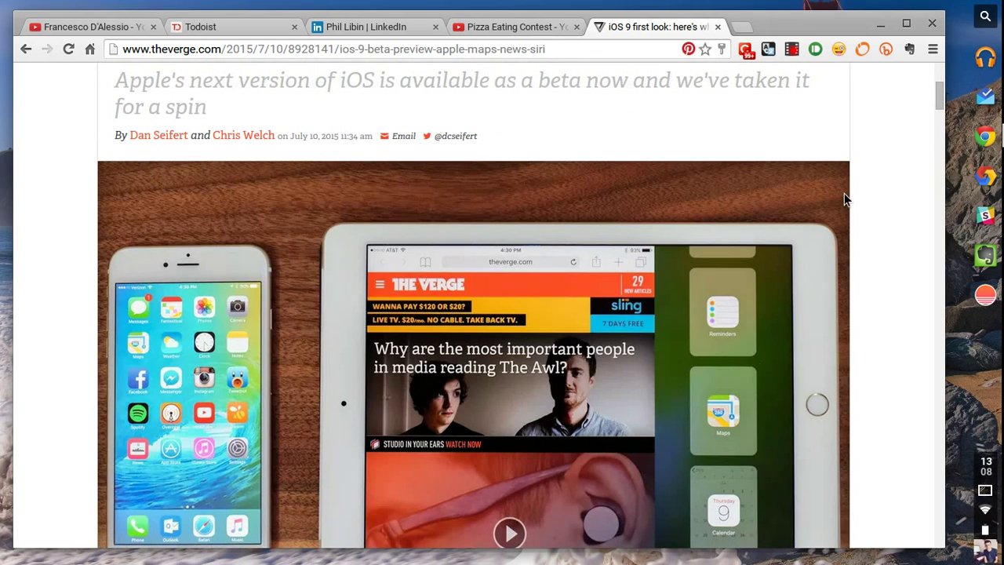
scroll(843, 193, "up", 2)
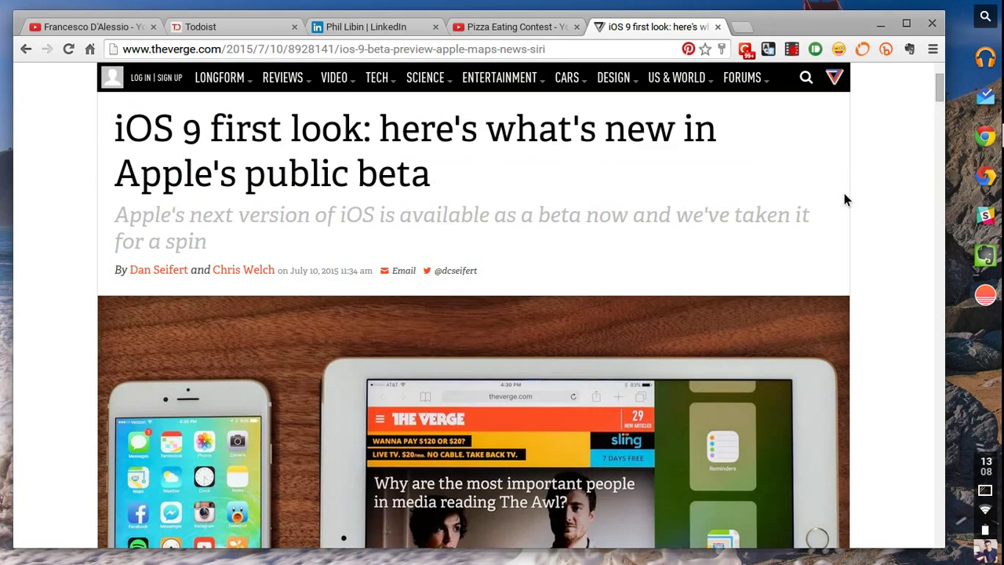
- Open the clipper on the article and choose the Simplified article clip format
left_click(907, 50)
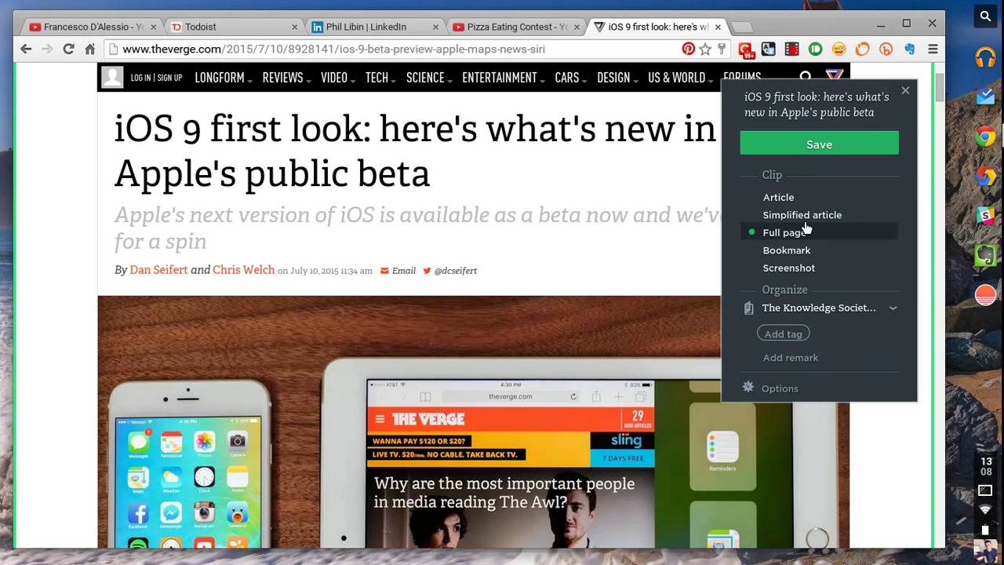
left_click(792, 202)
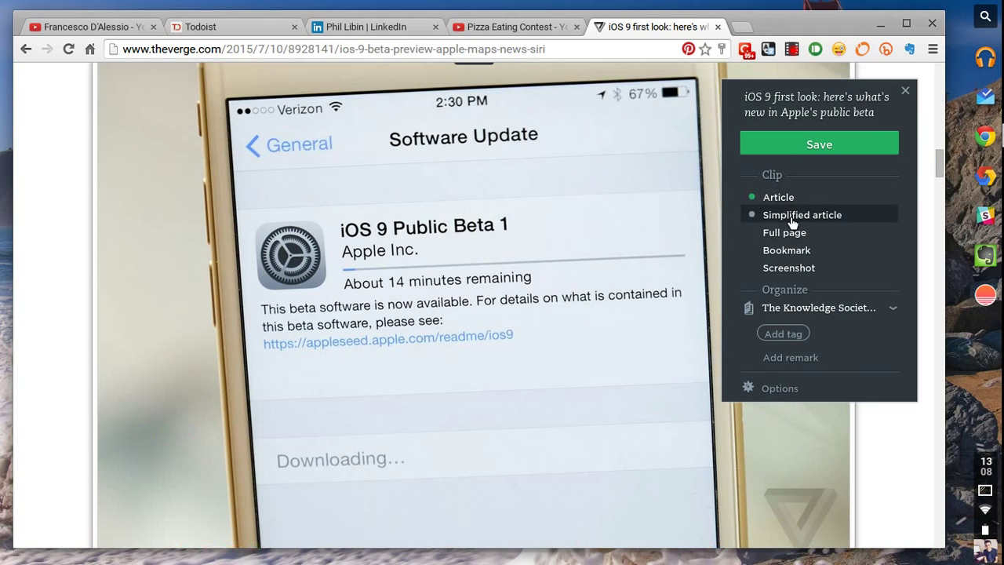
left_click(791, 220)
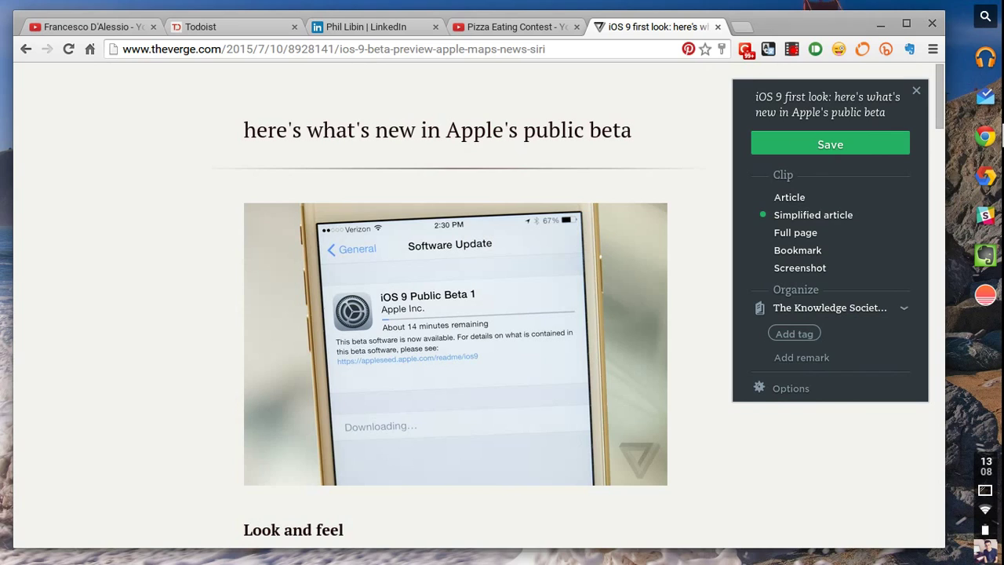
scroll(455, 313, "down", 20)
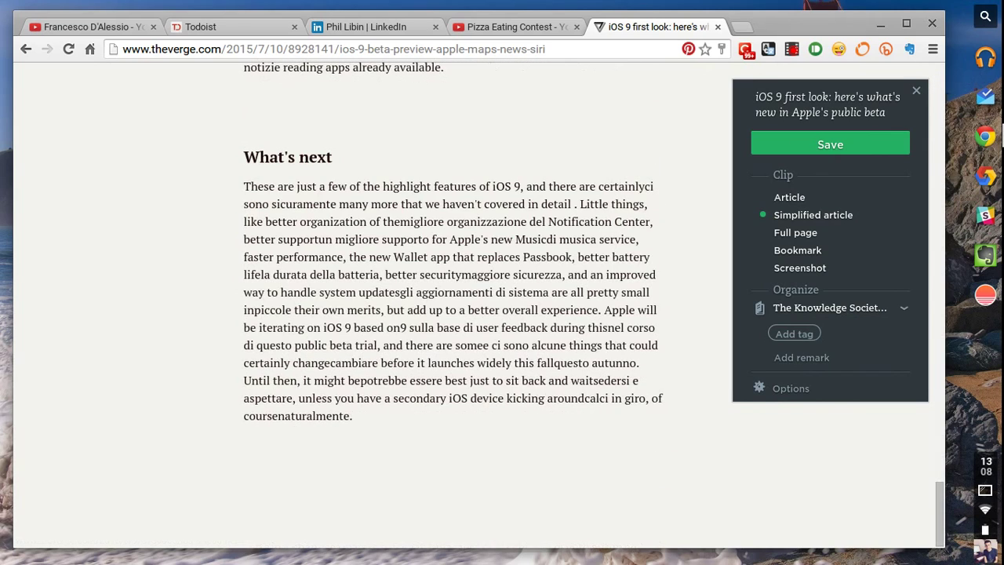
scroll(455, 313, "up", 20)
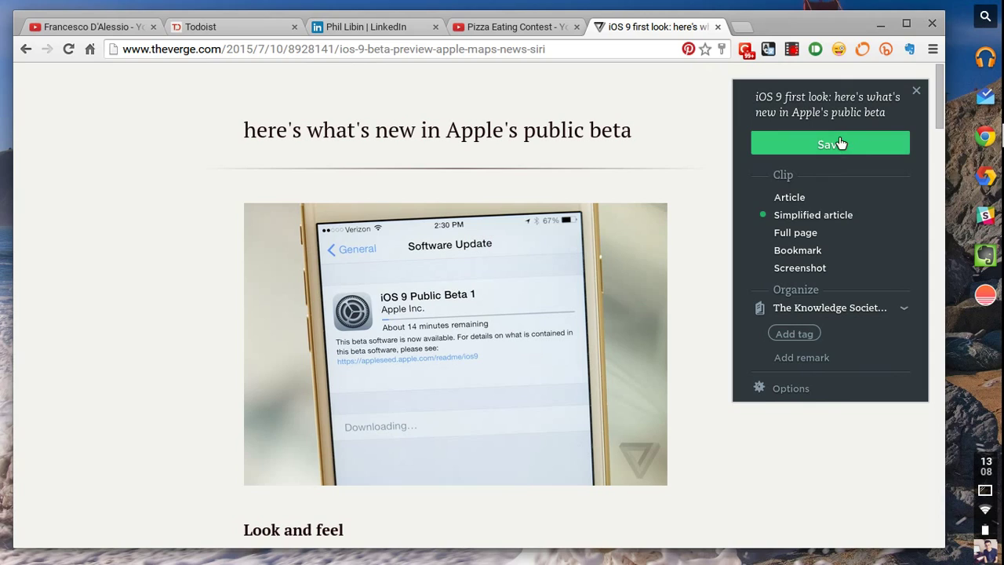
- Pick the Personal Brand notebook, save the simplified iOS 9 clip, and close the confirmation
left_click(823, 316)
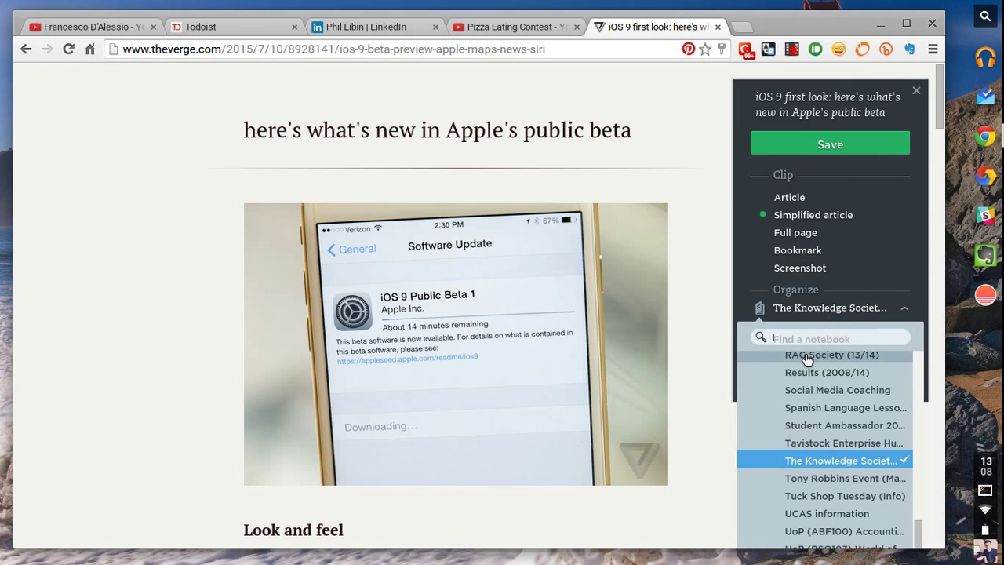
scroll(808, 361, "down", 3)
scroll(809, 368, "up", 10)
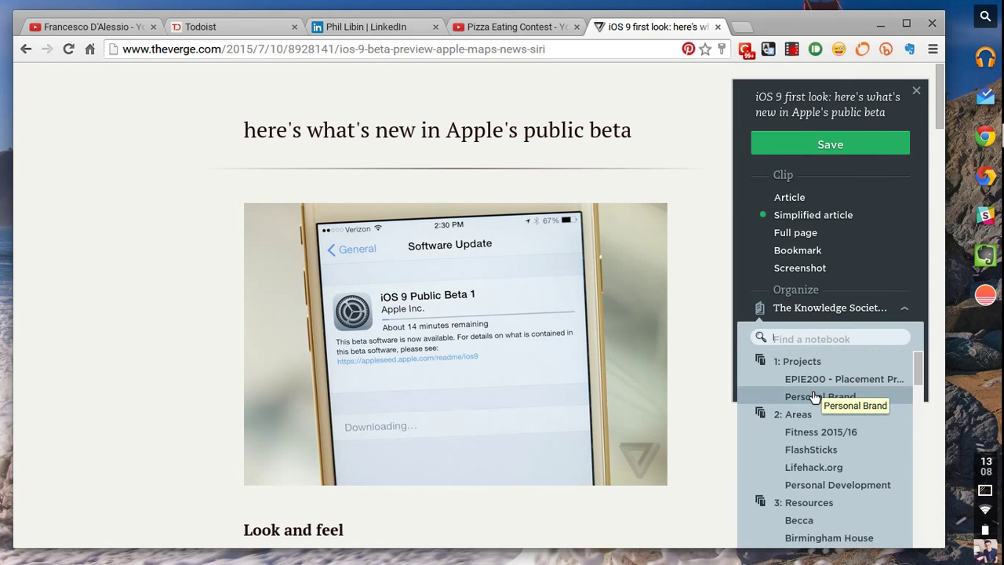
scroll(813, 398, "down", 15)
scroll(813, 398, "up", 5)
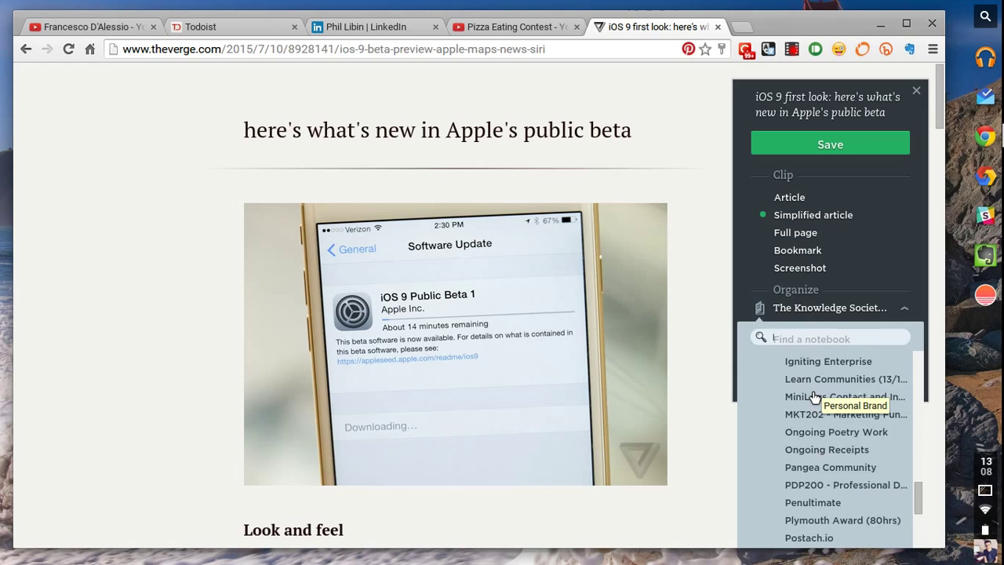
scroll(813, 398, "up", 1)
scroll(813, 398, "down", 1)
scroll(813, 398, "up", 6)
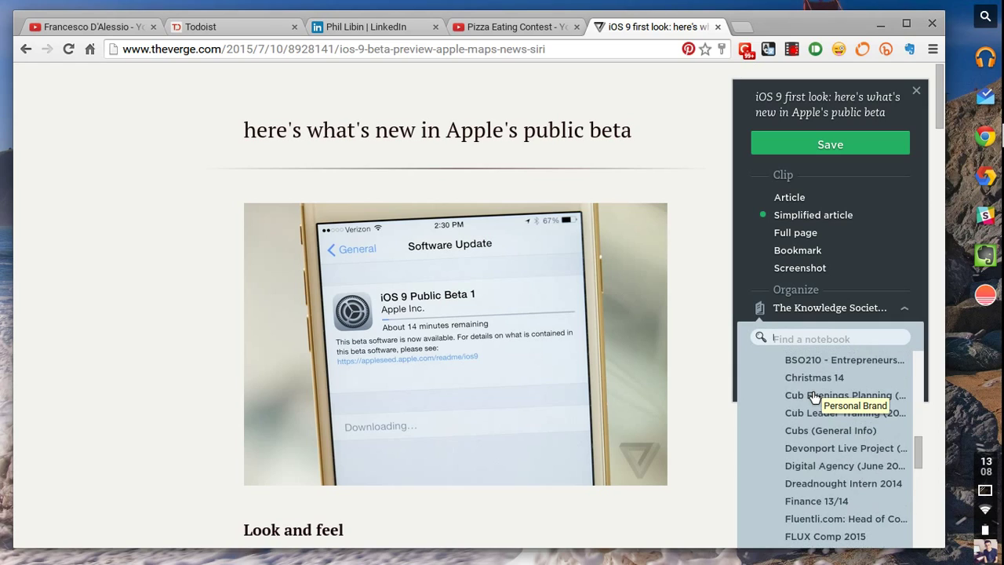
scroll(813, 398, "up", 10)
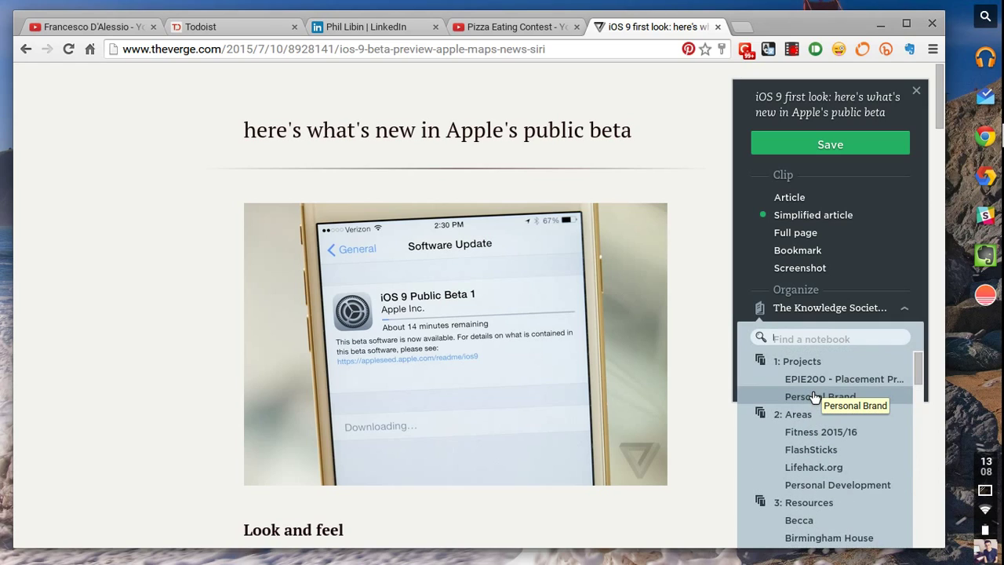
left_click(813, 398)
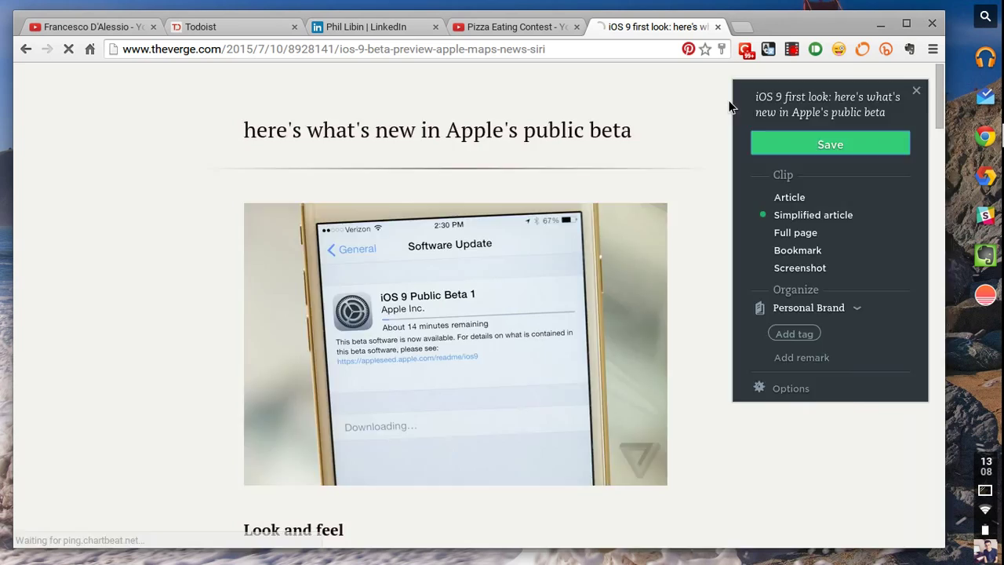
key("Return")
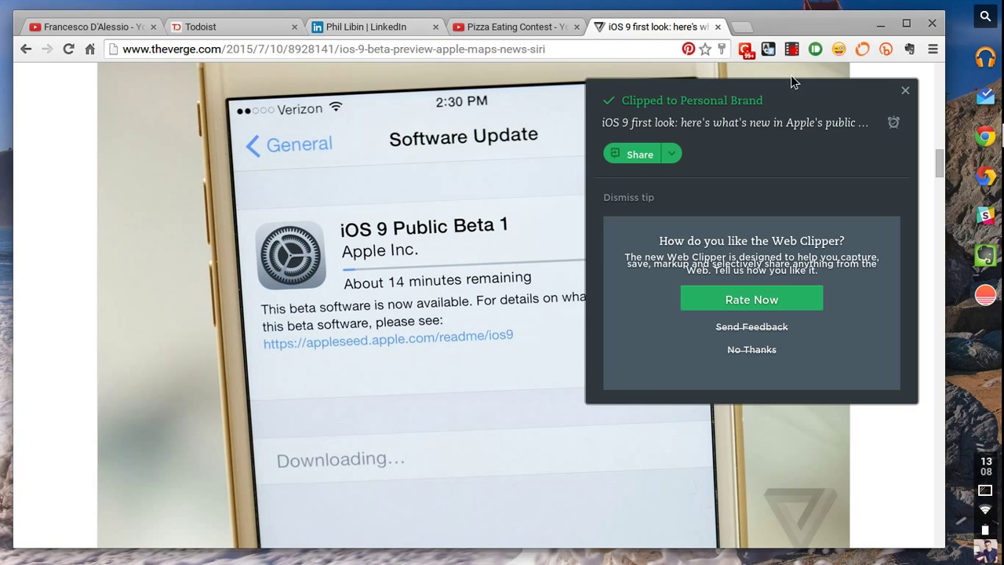
left_click(905, 90)
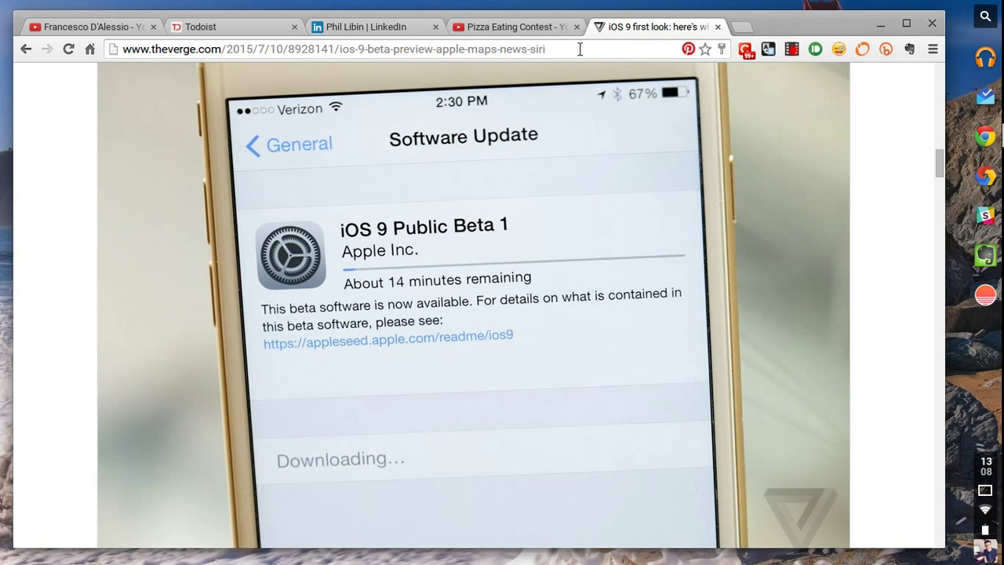
- Close The Verge iOS 9 tab and launch a Screenshot clip on the evernote.com page
left_click(718, 27)
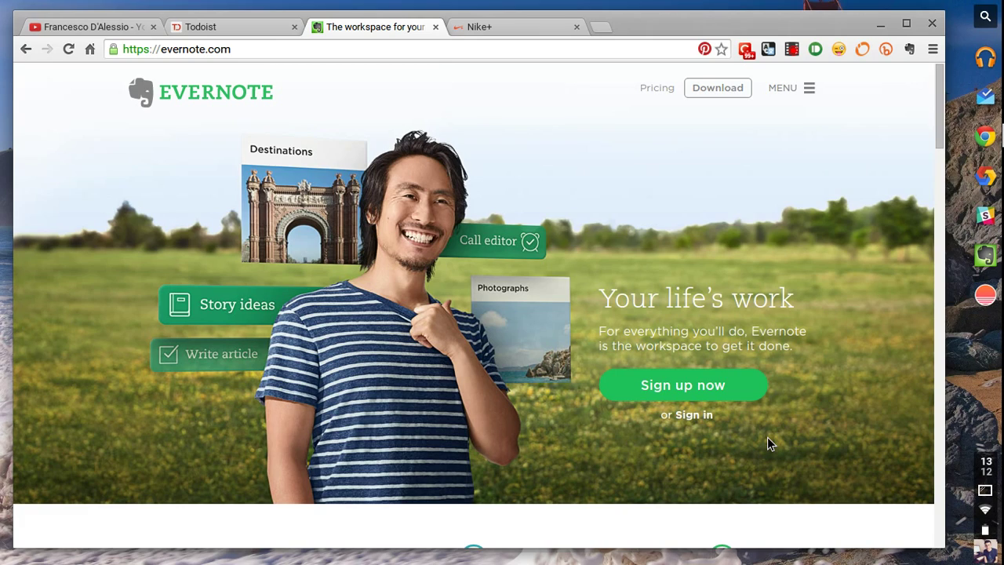
left_click(909, 50)
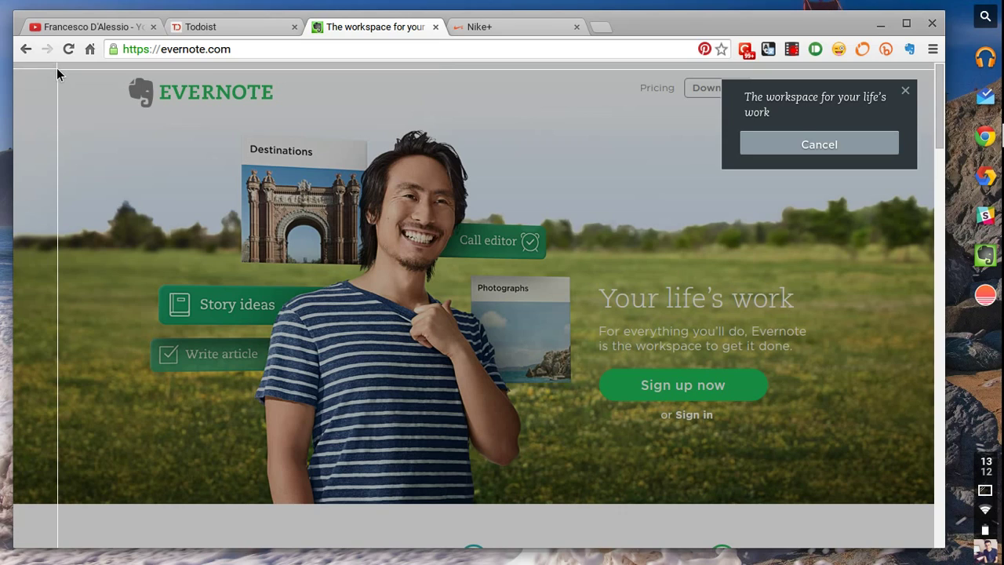
- Capture the Evernote homepage hero banner, from its top-left corner across the page
left_click_drag(57, 73, 899, 488)
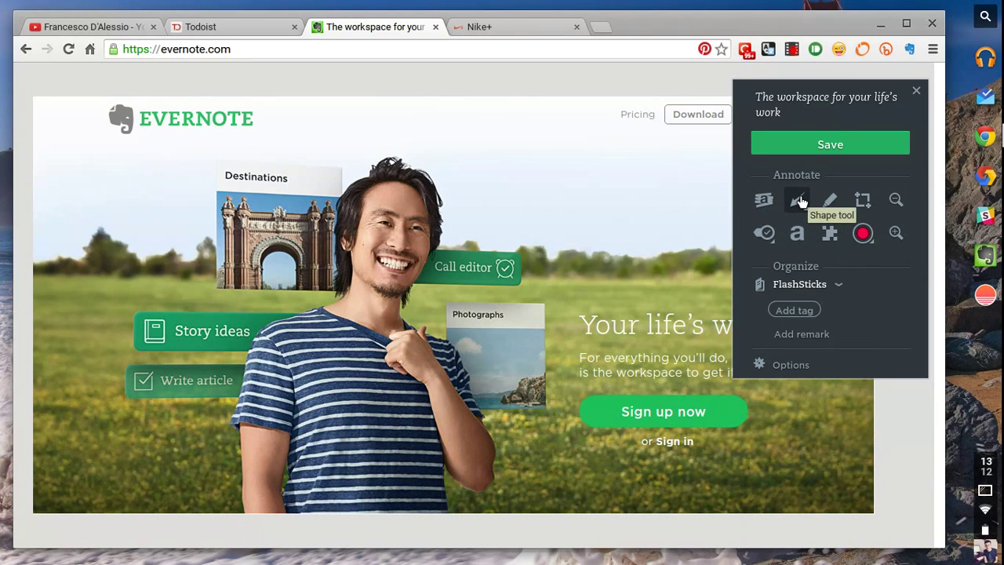
- Draw a pink arrow at the man's head and a yellow highlighter X over Destinations
mouse_move(800, 201)
left_click(763, 232)
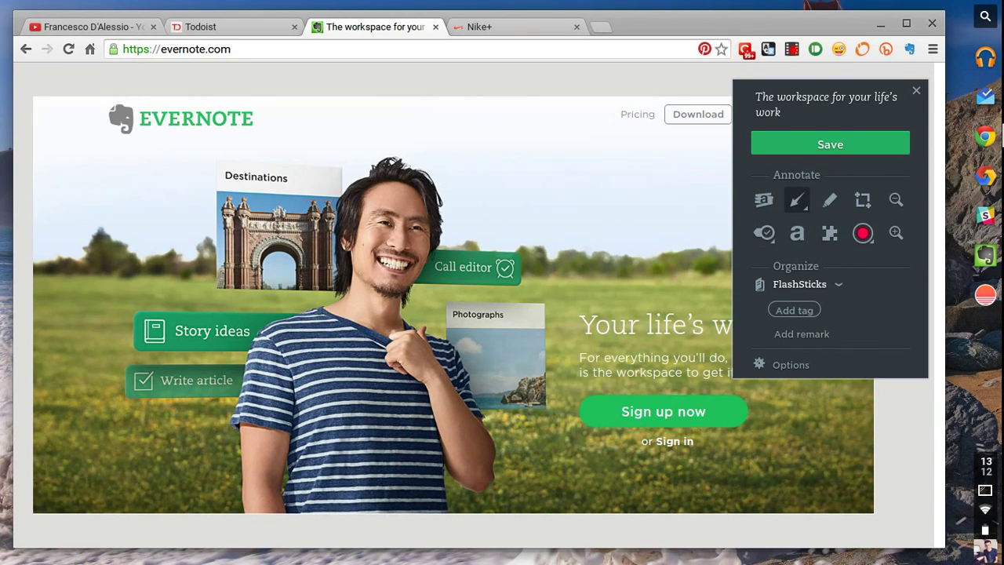
mouse_move(570, 134)
left_mouse_down()
mouse_move(442, 179)
mouse_move(436, 195)
left_mouse_up()
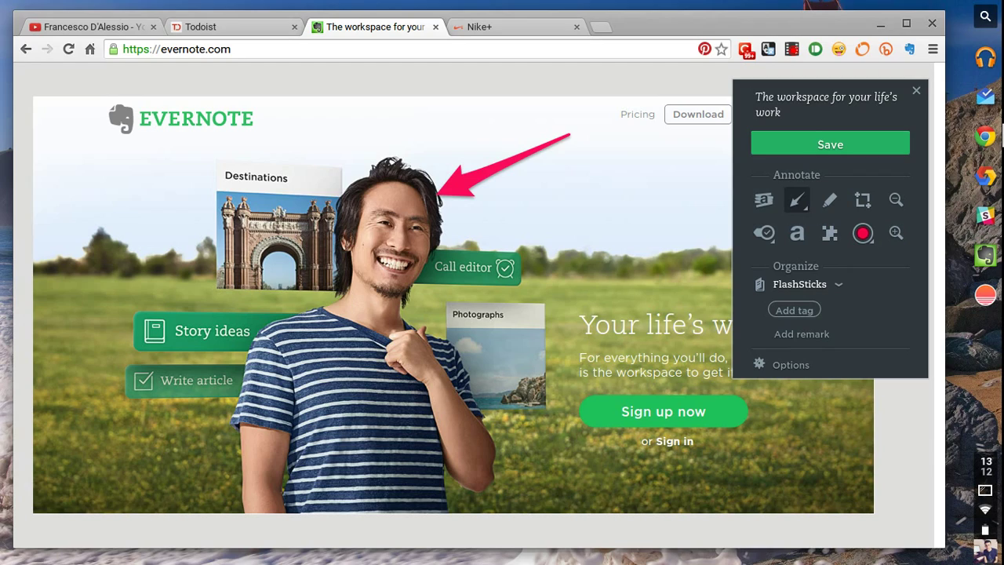
left_click(761, 201)
left_click_drag(221, 202, 341, 276)
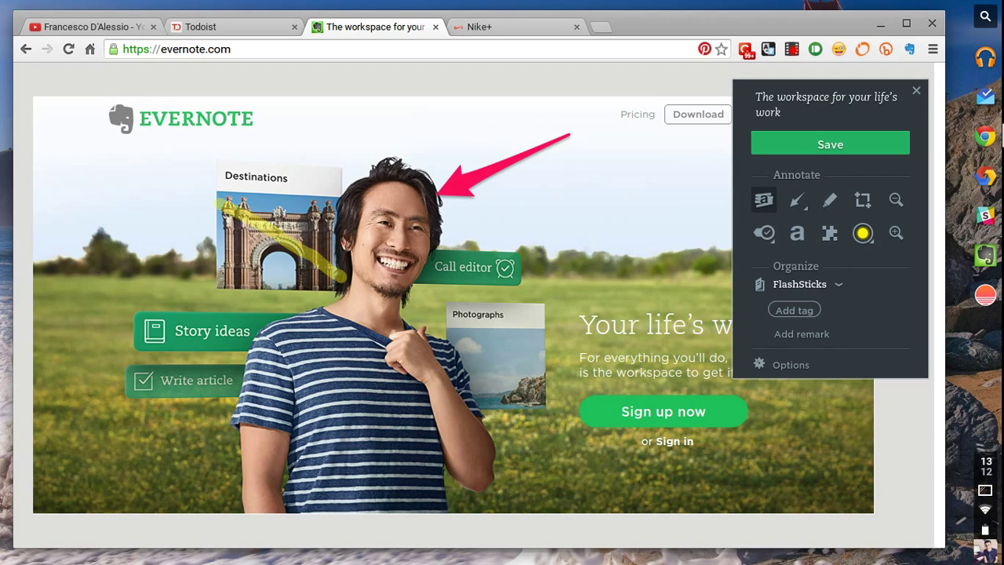
left_click_drag(243, 278, 346, 196)
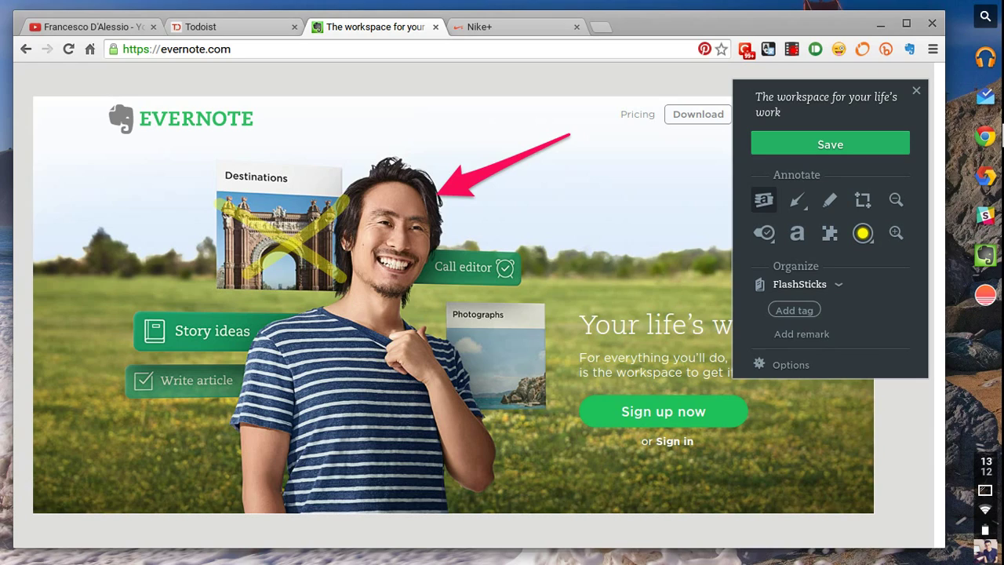
- Strike through 'life' with the pen and crop the screenshot's bottom and right edges
left_click(828, 202)
mouse_move(608, 329)
left_mouse_down()
mouse_move(690, 340)
mouse_move(626, 356)
left_mouse_up()
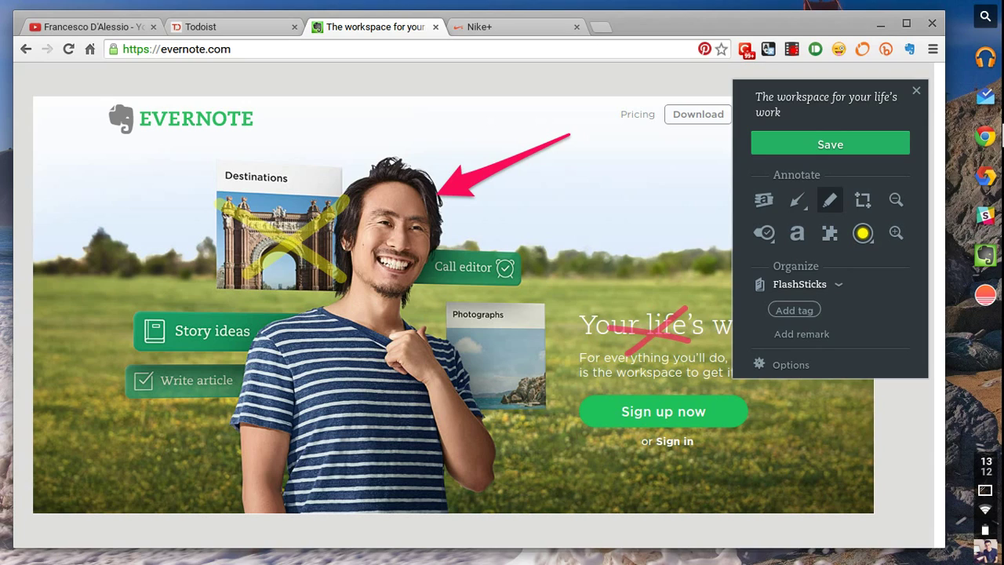
left_click(862, 202)
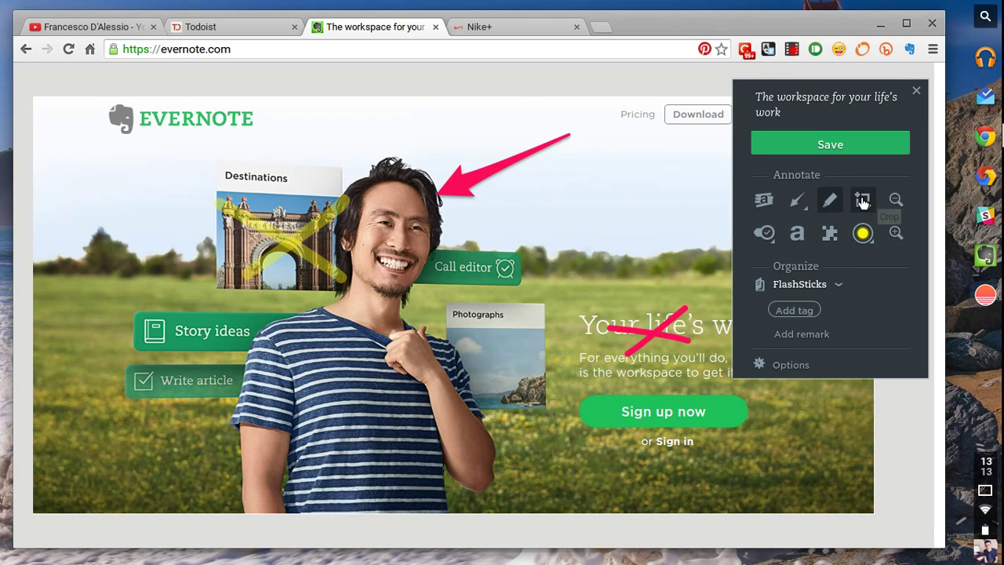
left_click_drag(857, 508, 815, 465)
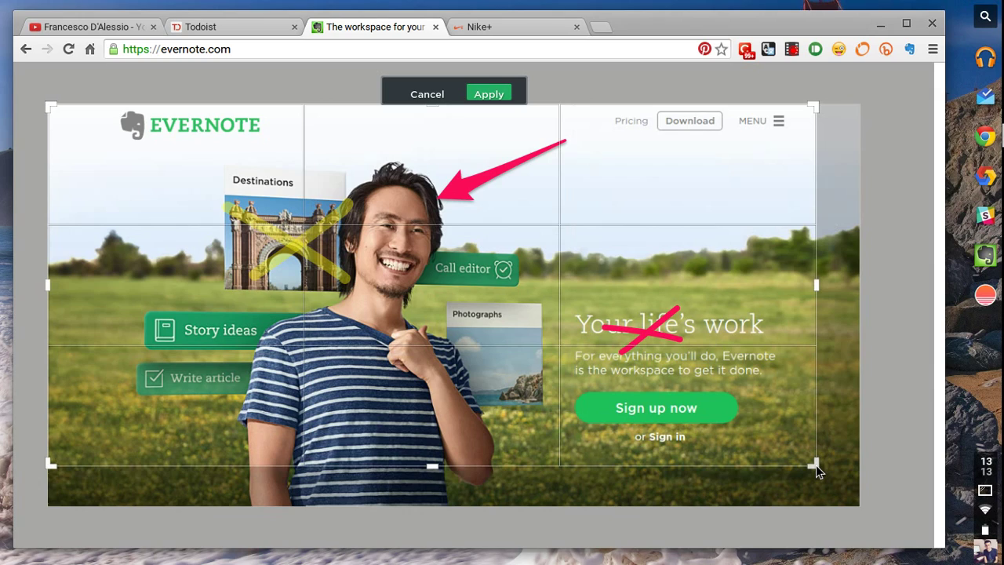
left_click(488, 95)
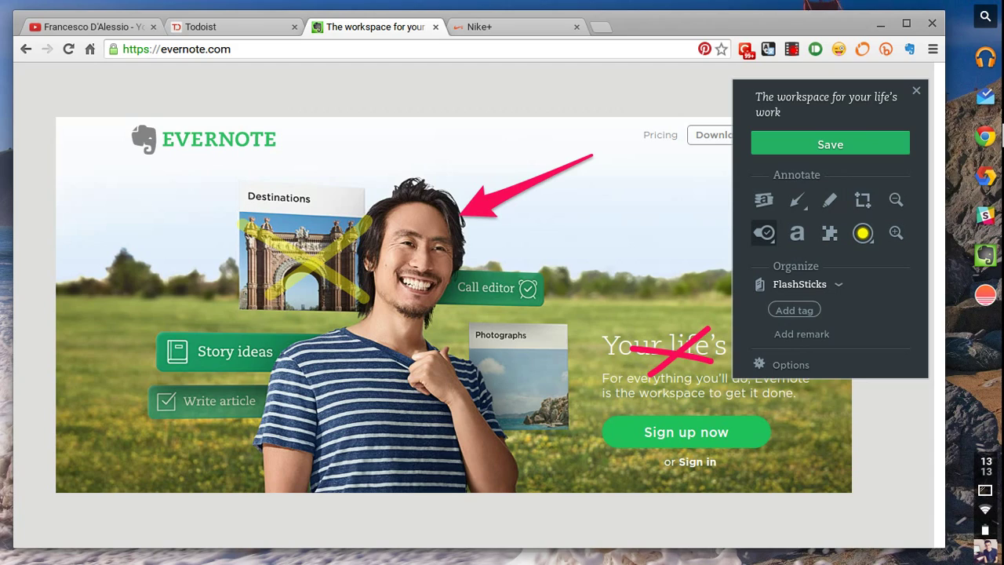
- Stamp green checks, red Xs on Story ideas and the shirt, and a pink heart on Call editor
left_click(446, 232)
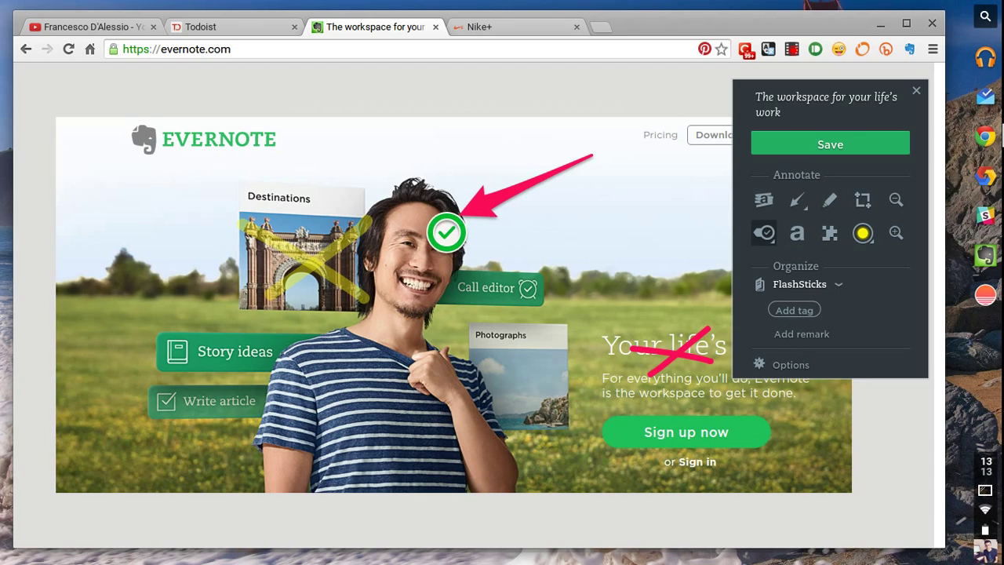
left_click(531, 360)
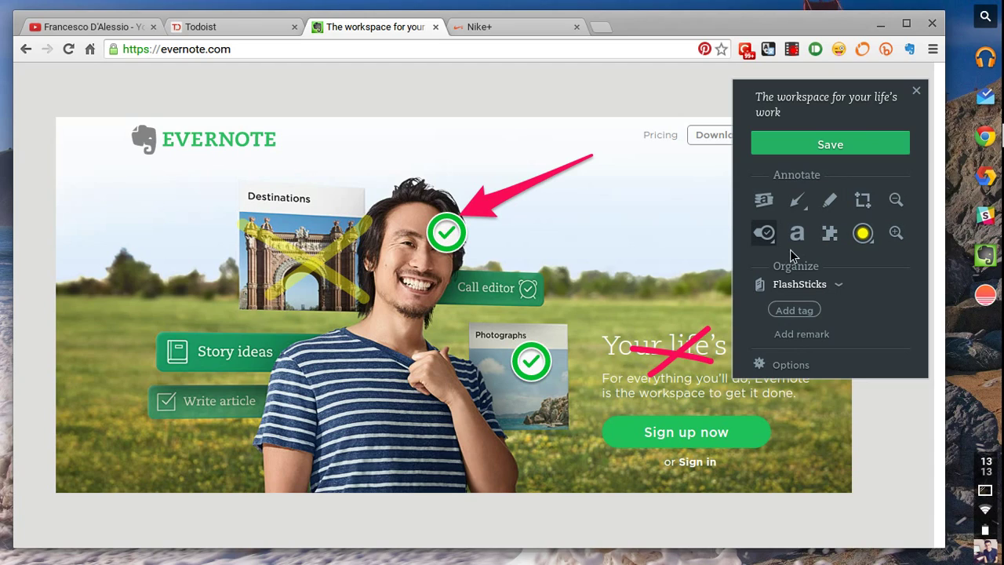
mouse_move(763, 233)
left_click(249, 359)
left_click(322, 395)
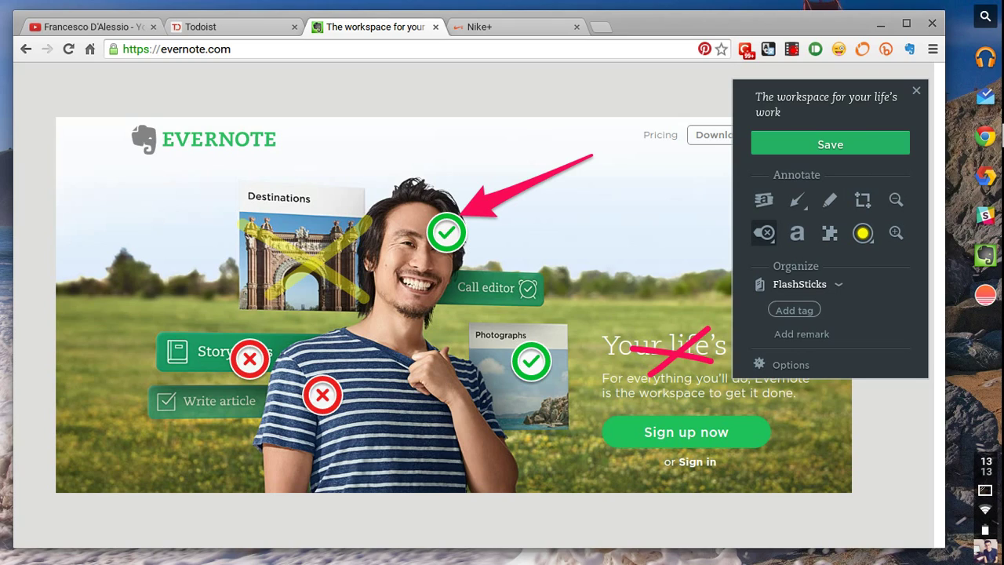
left_click(777, 229)
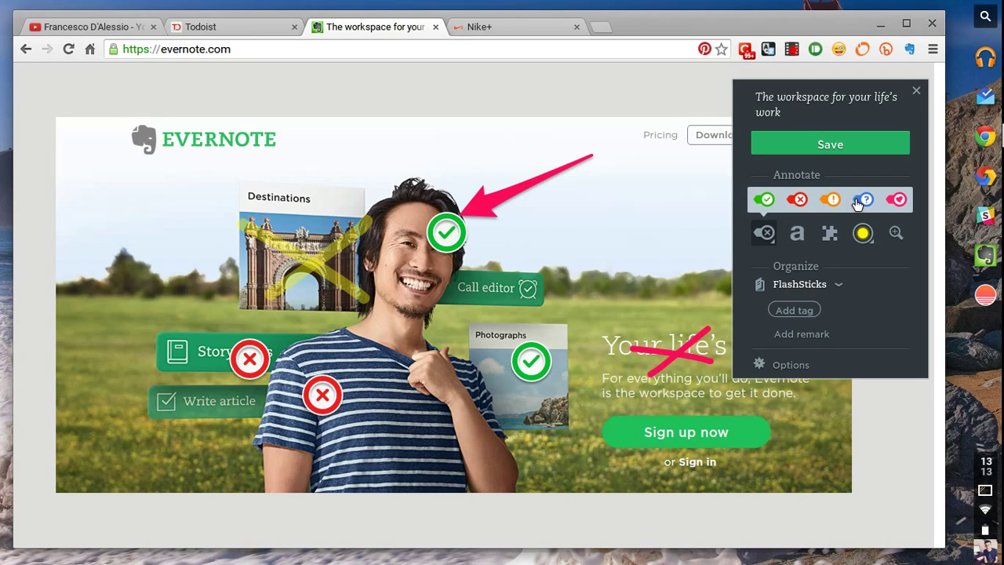
left_click(899, 200)
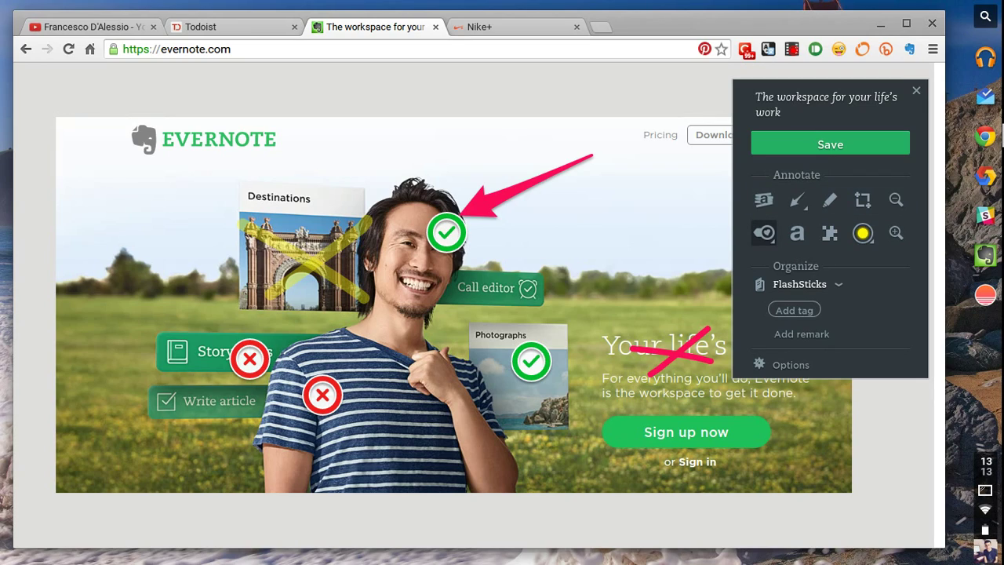
left_click(530, 301)
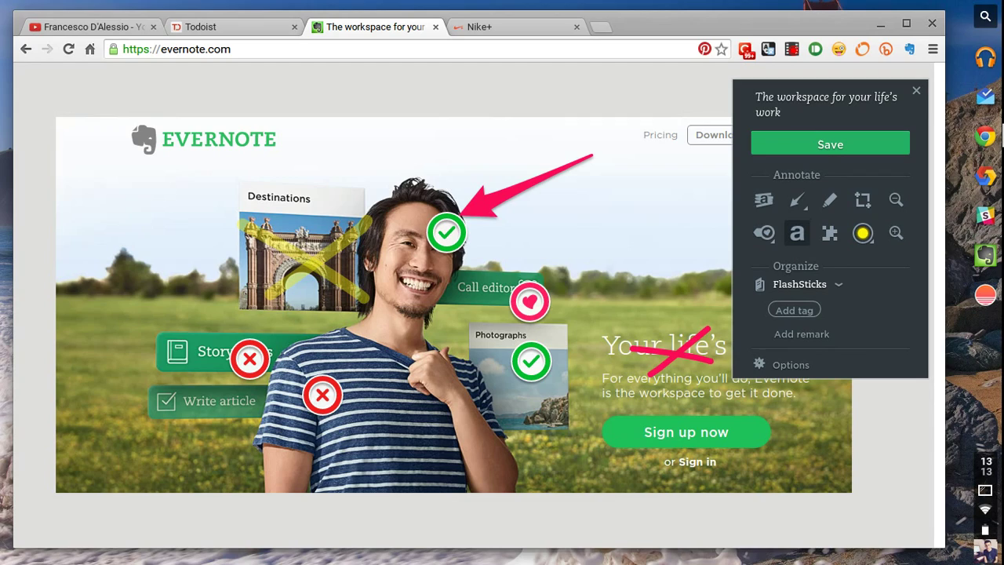
- Add the text note 'HELLO - This one looks great!' near the top-left
left_click(131, 192)
type("HELLO")
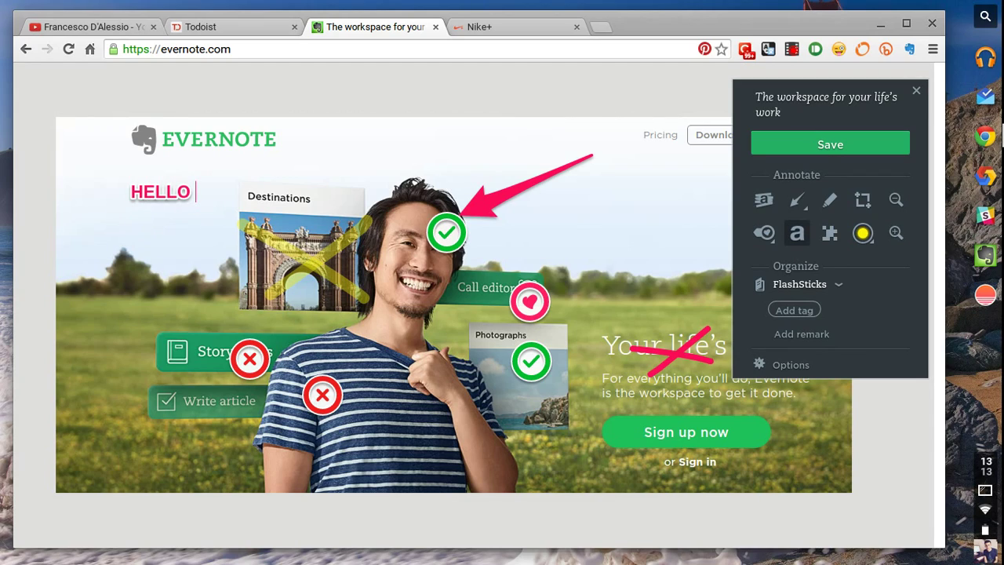
type(" - Thi sone")
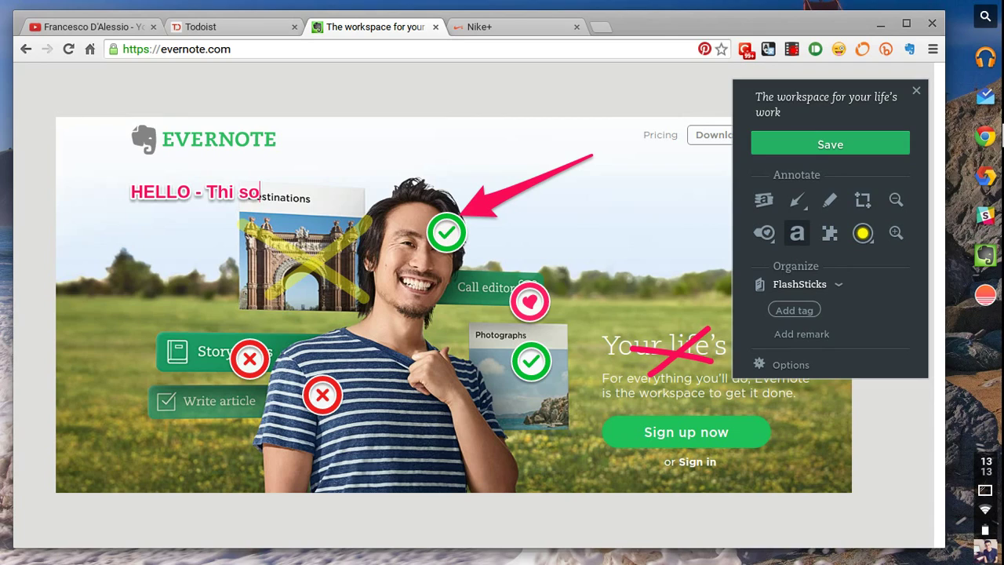
key("BackSpace")
key("BackSpace")
key("BackSpace")
key("BackSpace")
key("BackSpace")
type("s one l")
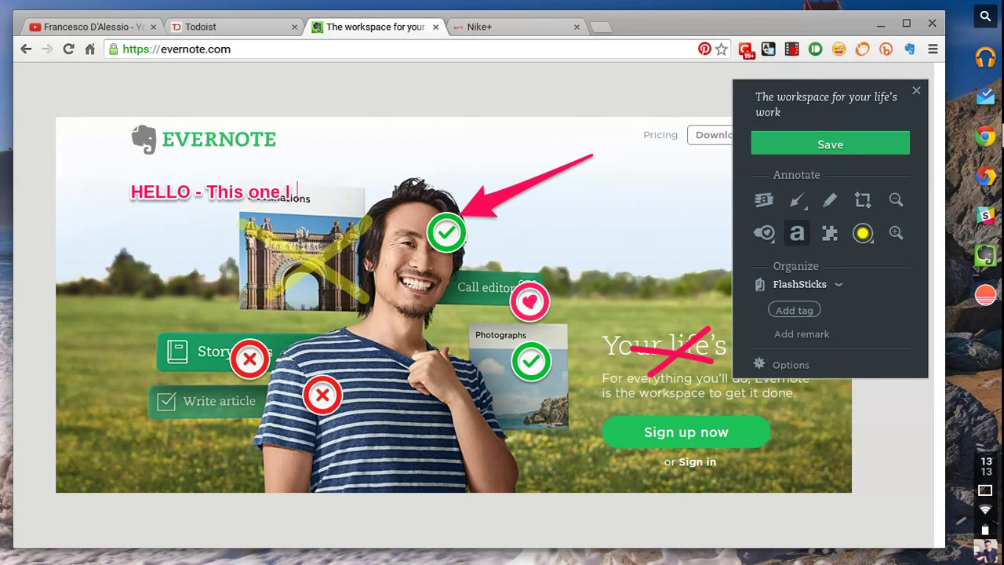
type("ooks great!")
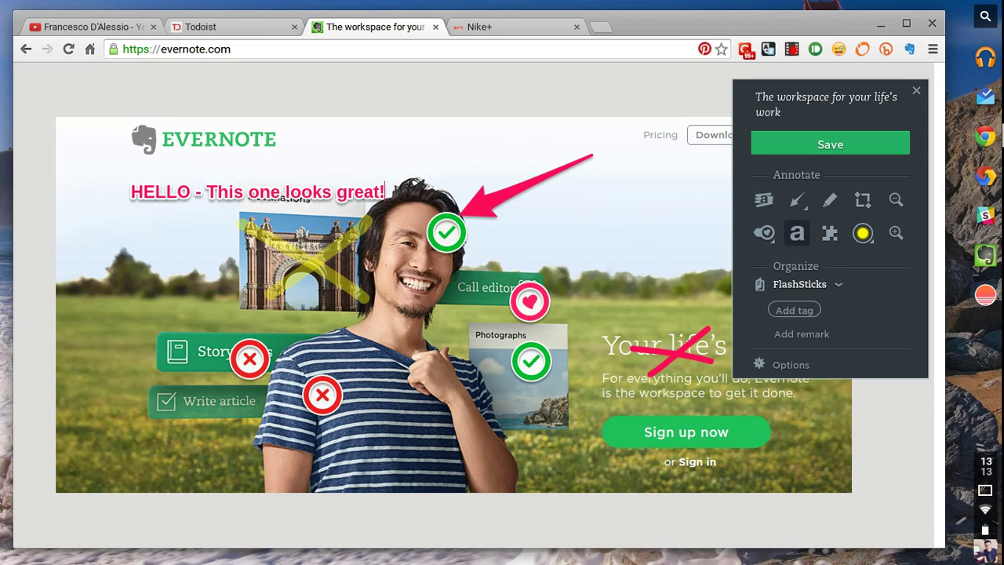
- Check the colour choices, then zoom in and back to 100% to review the markup
left_click(864, 235)
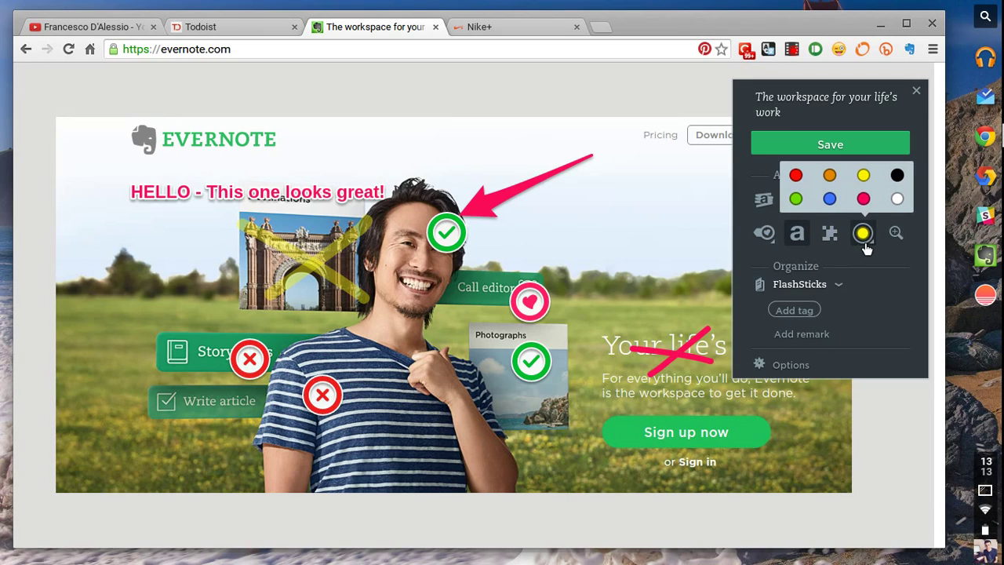
left_click(895, 231)
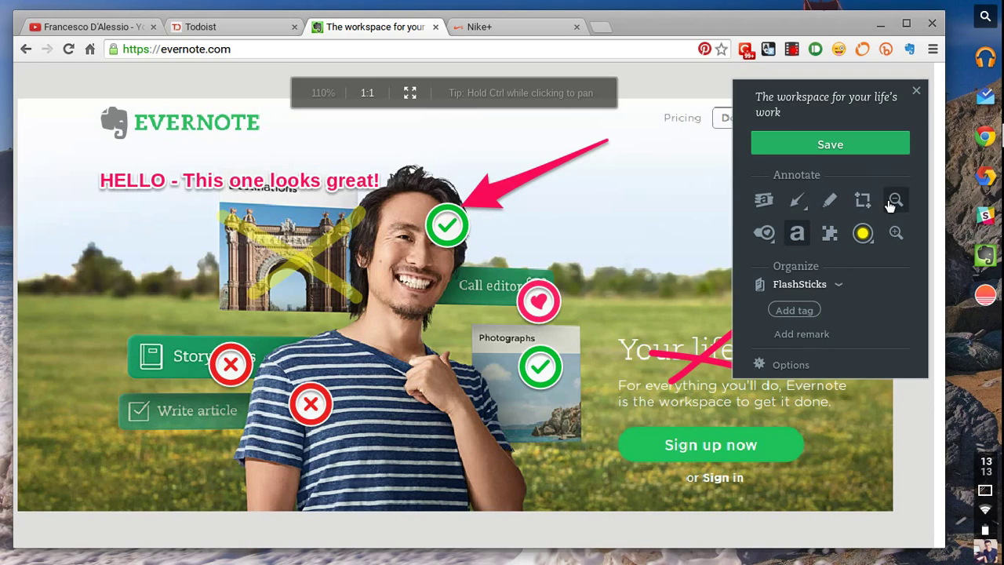
left_click(893, 203)
left_click(893, 202)
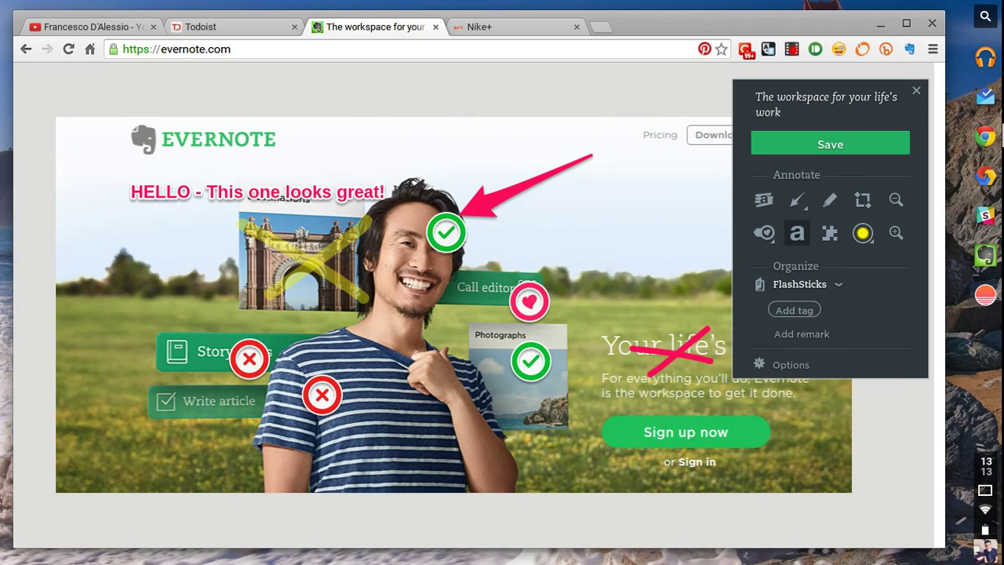
- File the annotated homepage clip in Personal Brand, save it, and close the confirmation
left_click(819, 284)
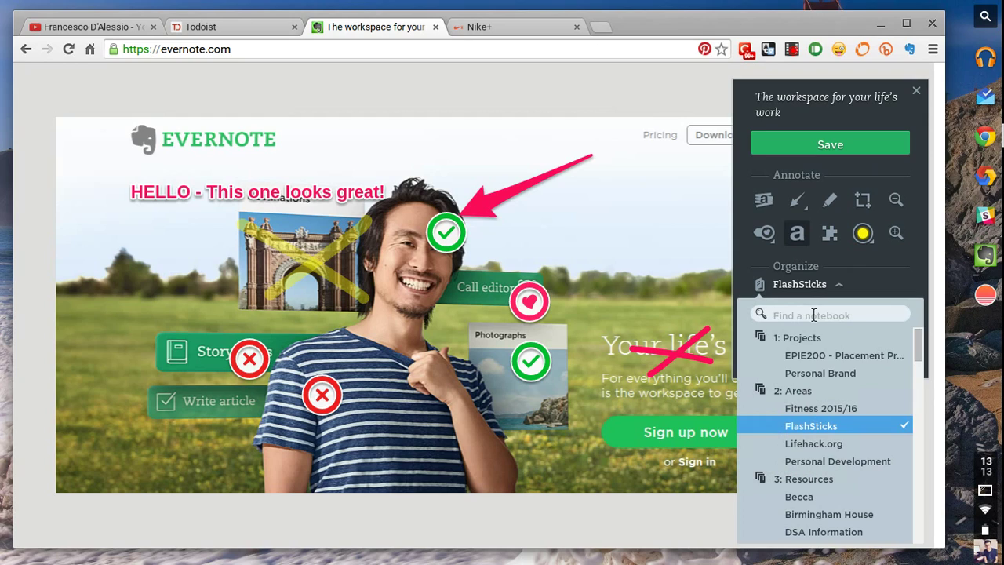
left_click(819, 372)
left_click(794, 135)
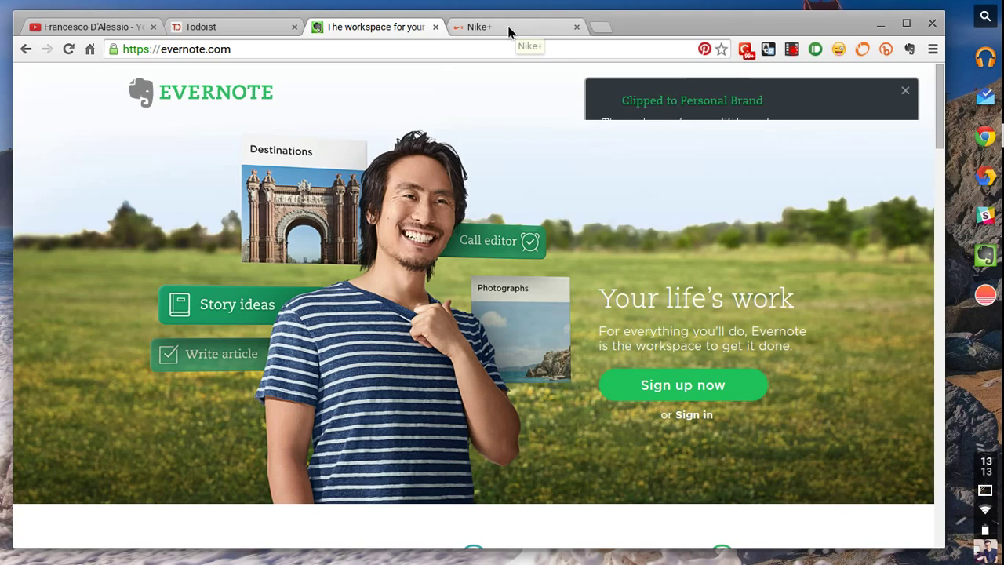
left_click(906, 94)
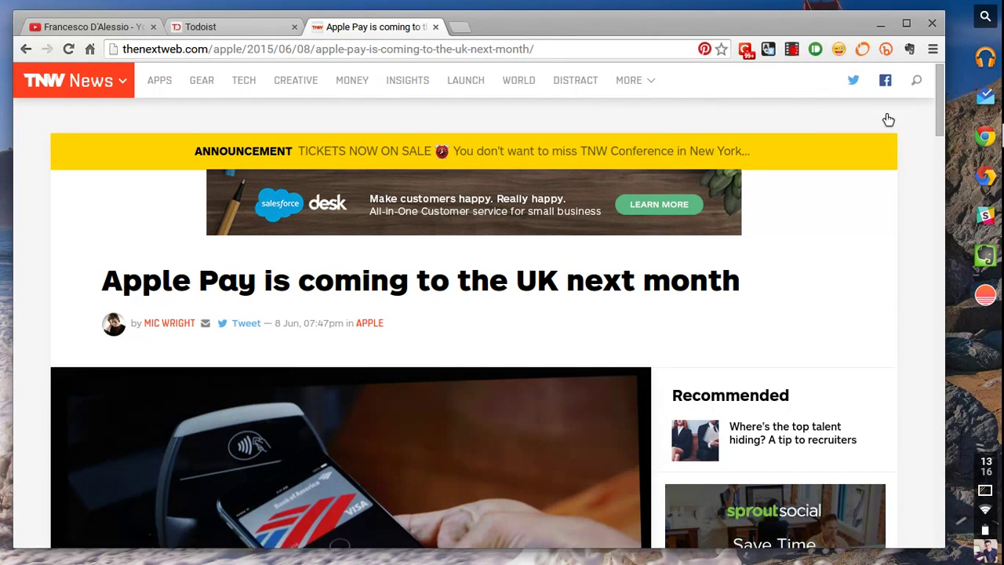
- Start the Web Clipper on the Apple Pay article and set the clip type to Article
scroll(582, 213, "down", 2)
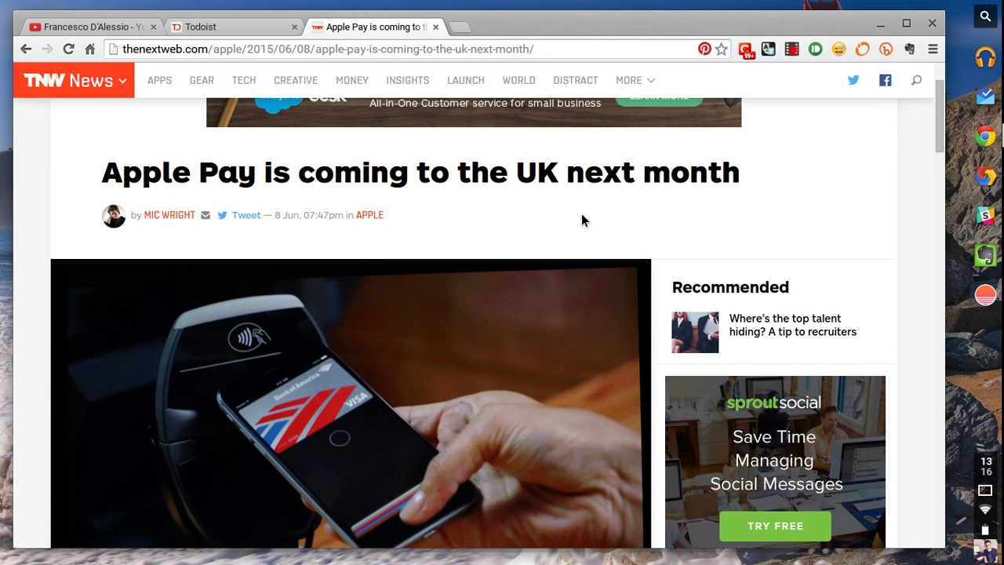
scroll(581, 219, "down", 5)
scroll(581, 220, "up", 7)
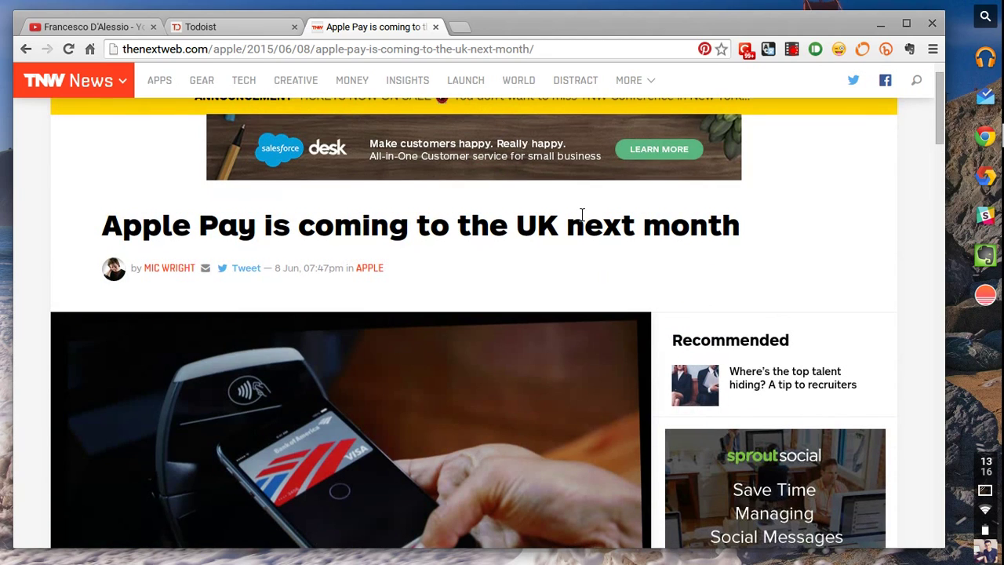
scroll(581, 214, "down", 1)
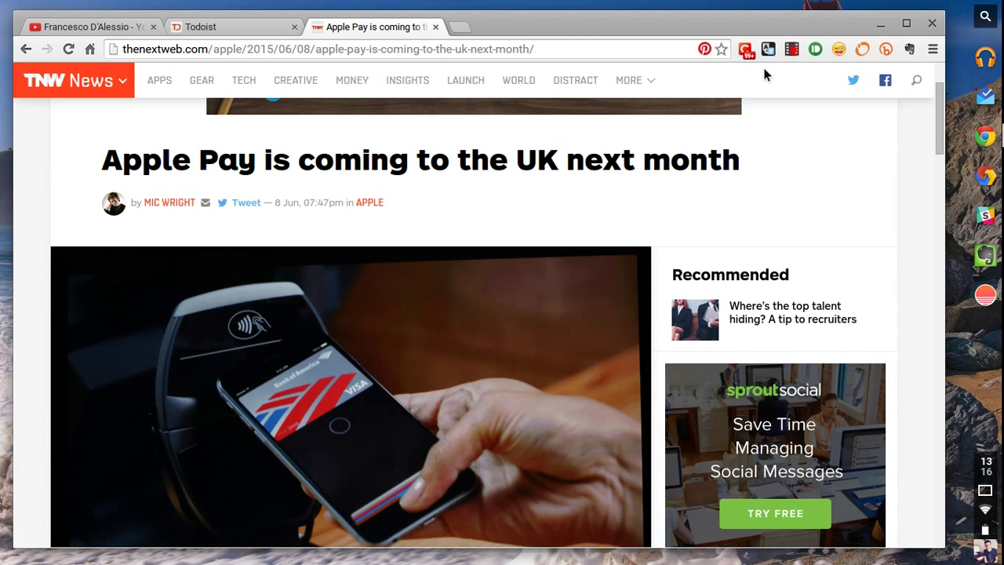
left_click(909, 49)
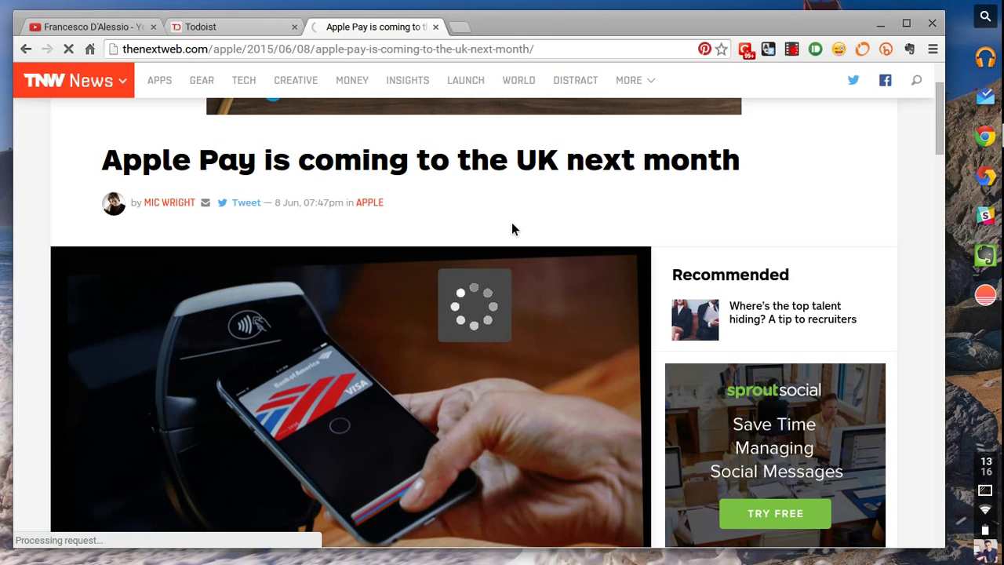
left_click(786, 248)
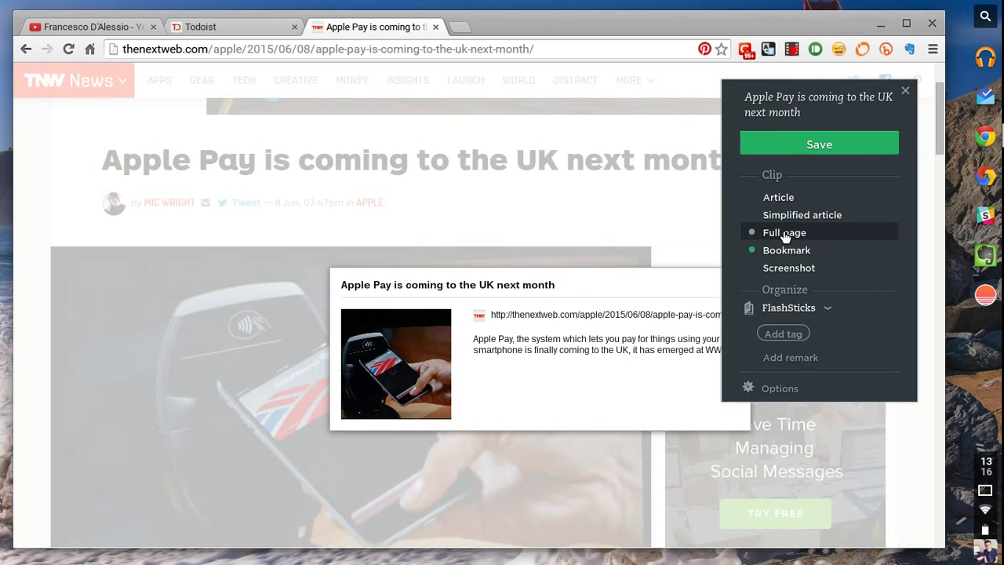
left_click(779, 198)
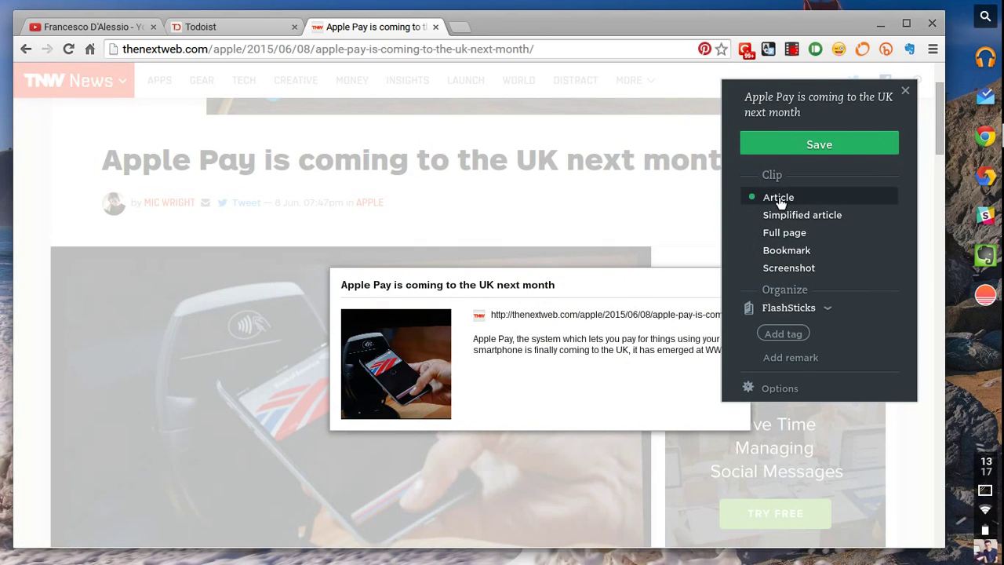
- File the article clip in the Personal Brand notebook
scroll(476, 258, "down", 10)
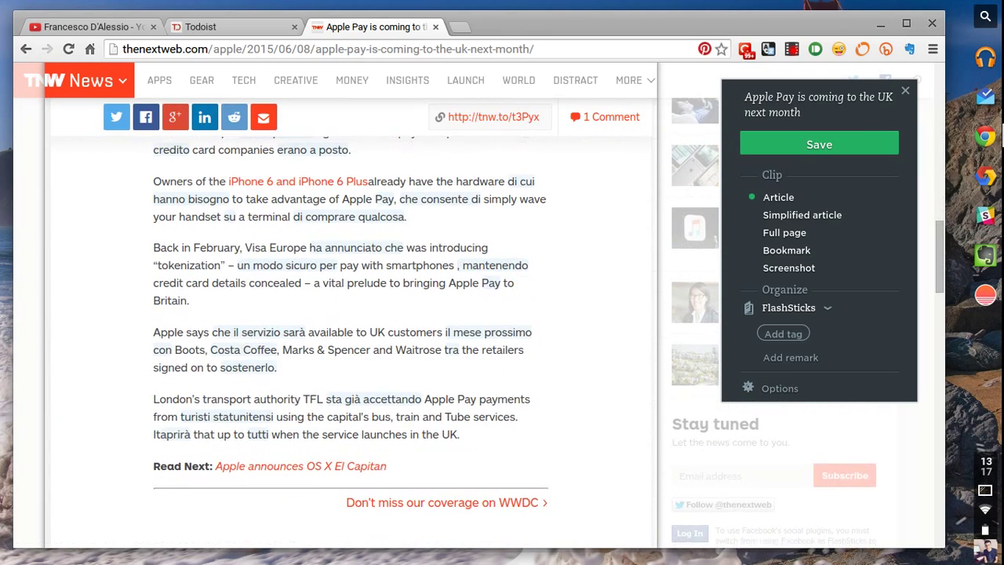
scroll(353, 313, "down", 2)
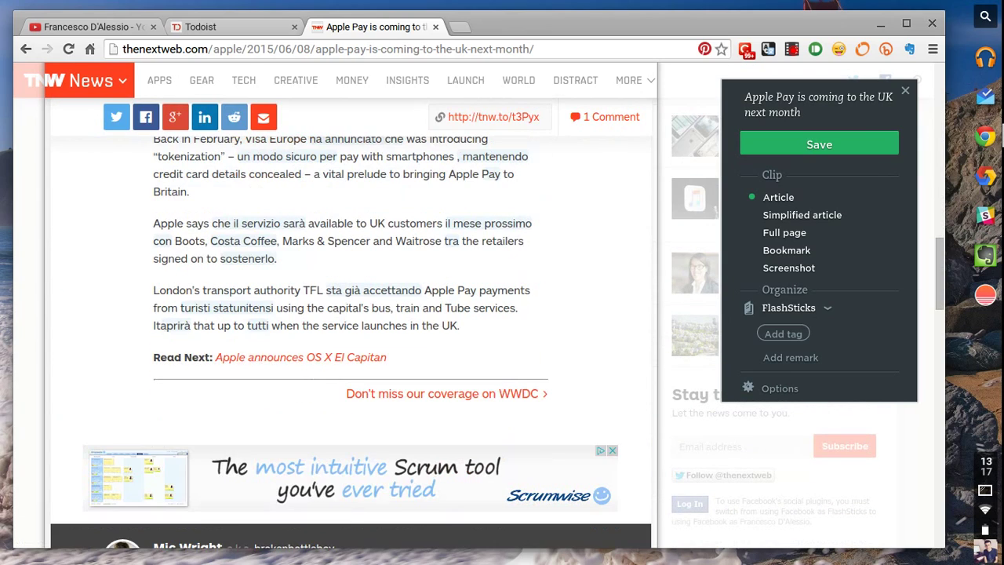
left_click(789, 310)
left_click(795, 397)
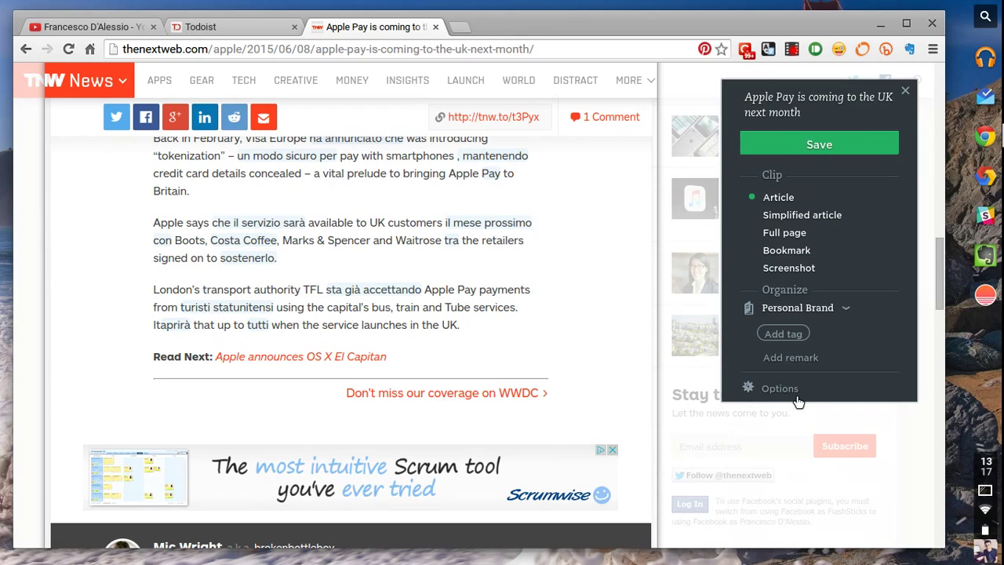
left_click(790, 307)
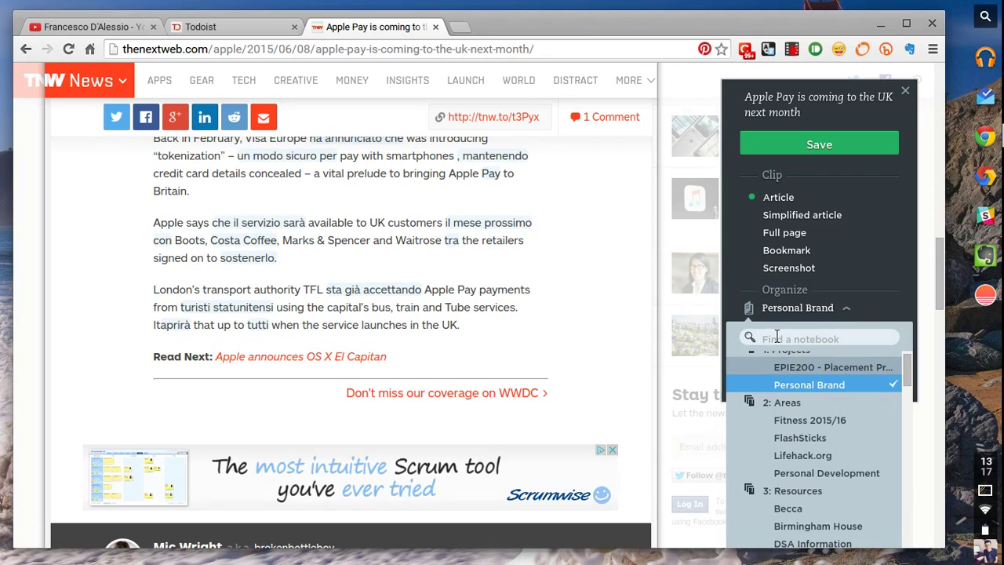
left_click(780, 383)
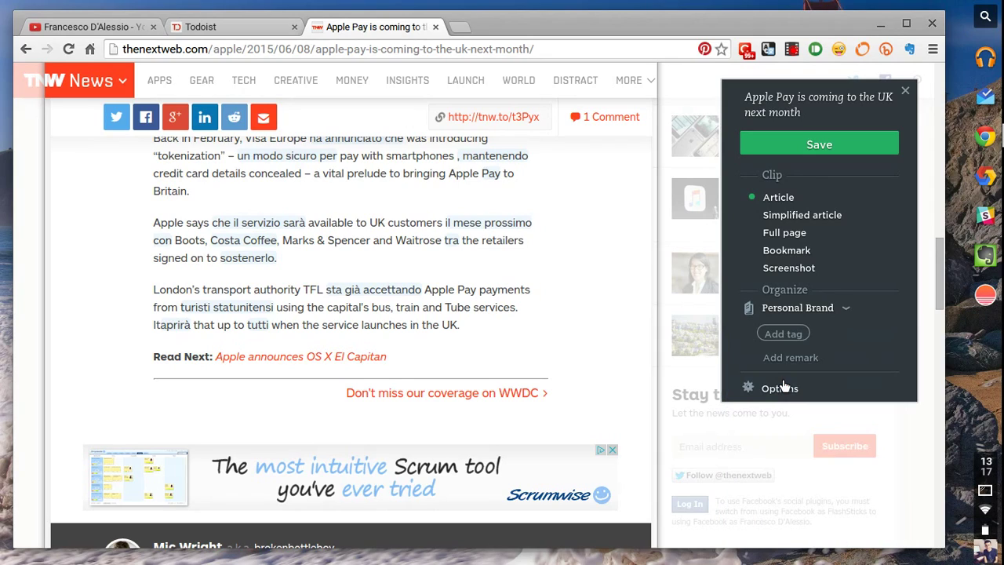
- Tag the clip 'meetingnotes', add the remark 'Hello - Use this for the Meeting tomorrow', and save
left_click(779, 336)
type("me")
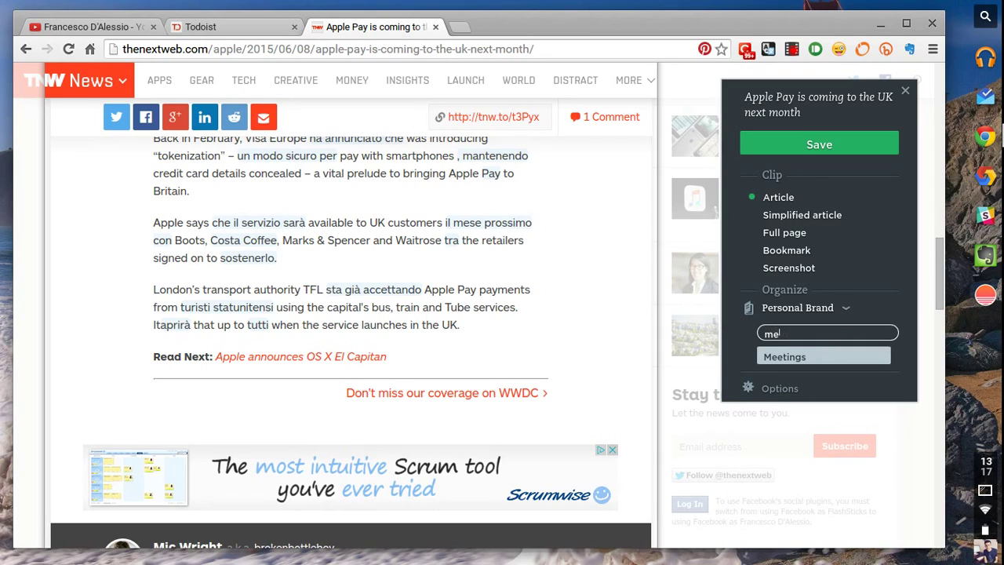
type("etingnotes")
key("Return")
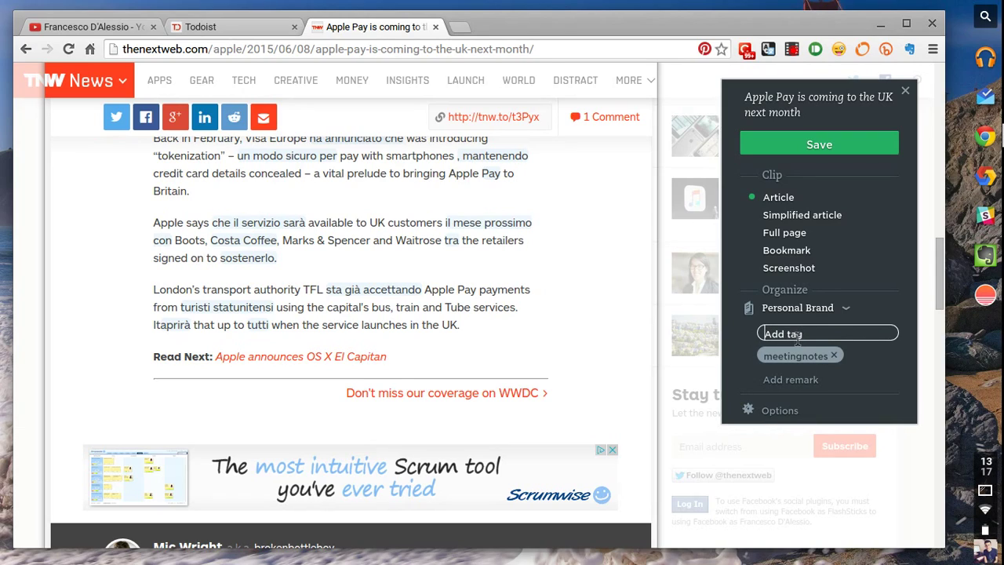
left_click(813, 379)
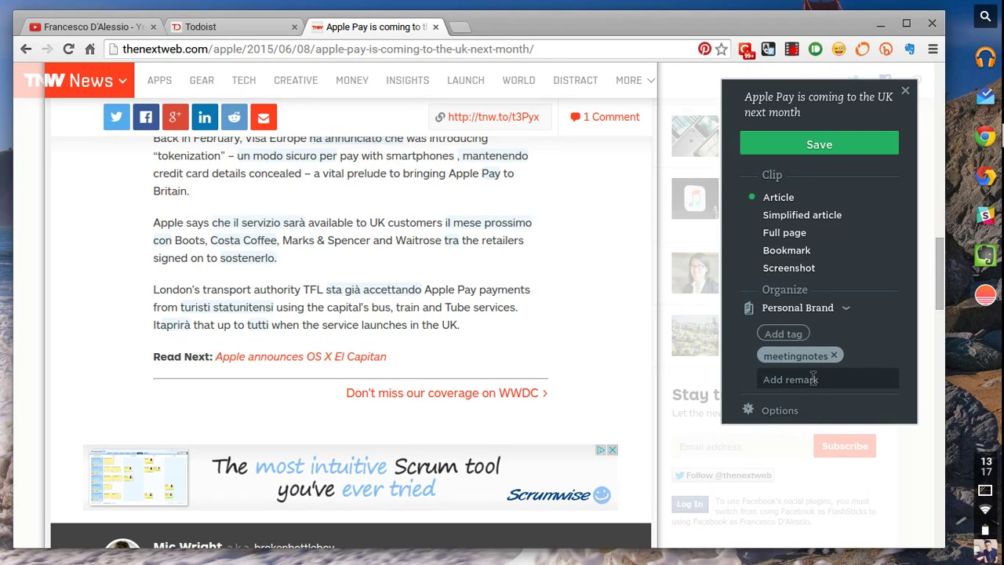
type("Hello - Use this for ")
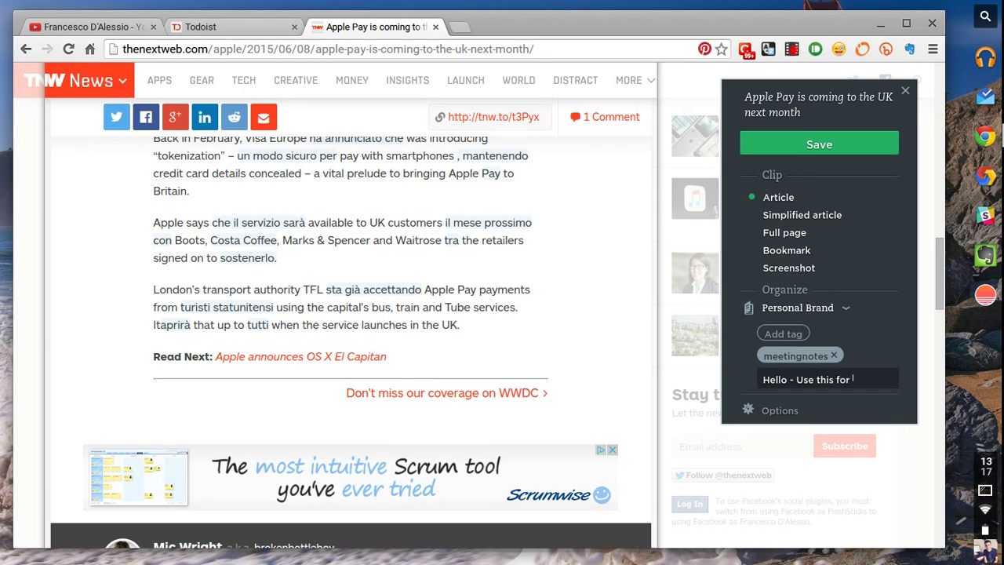
type("the Meeting to")
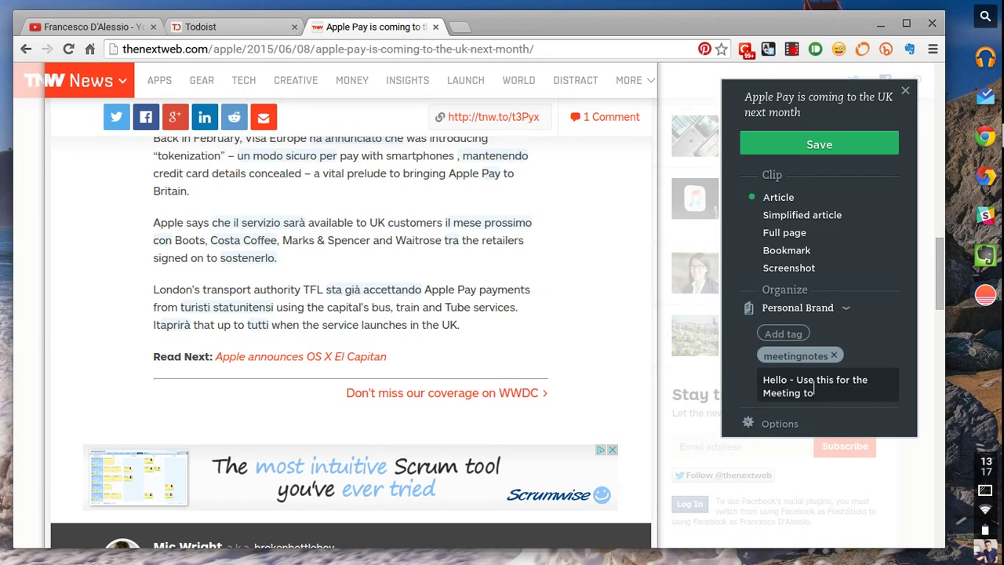
type("morrow")
left_click(824, 145)
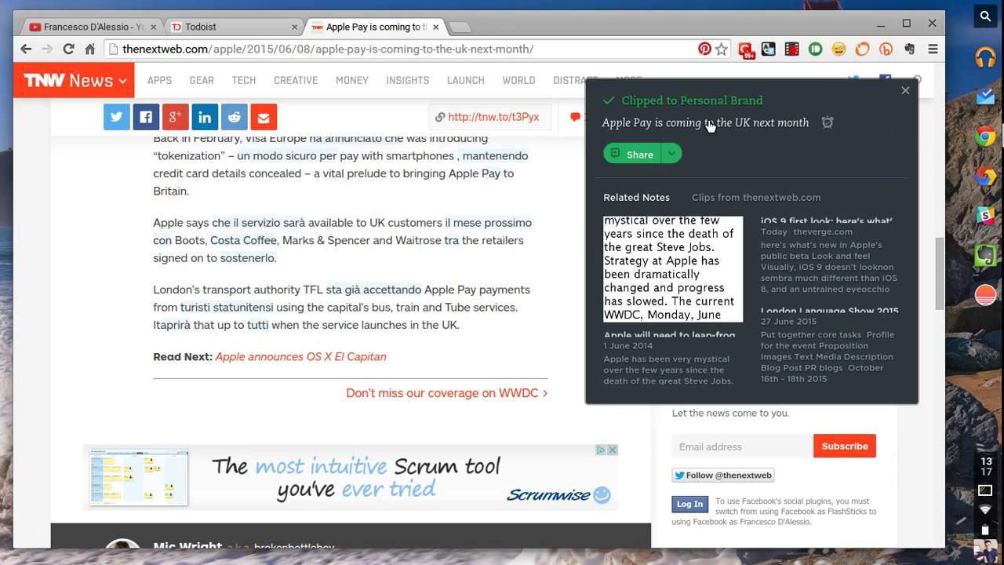
- Open the Share menu for the clipped Apple Pay note
left_click(680, 154)
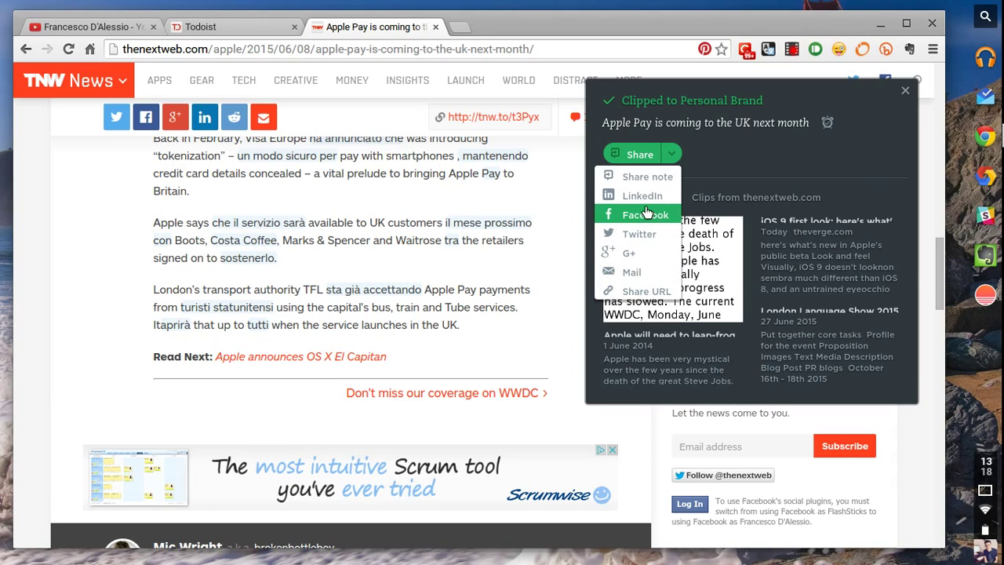
- Copy a public share link for the Apple Pay note and close the sharing window
left_click(644, 291)
left_click_drag(868, 314, 757, 208)
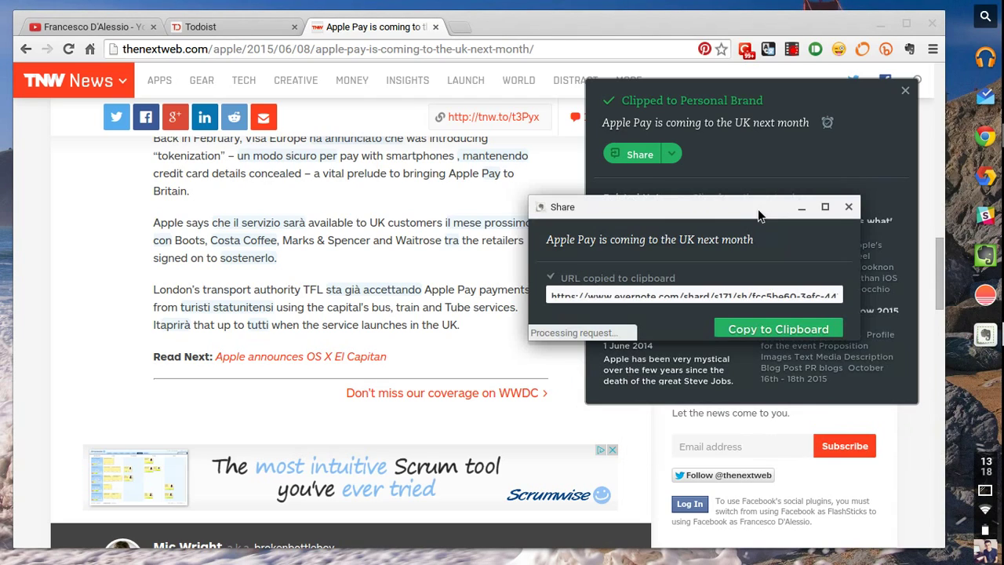
left_click(694, 294)
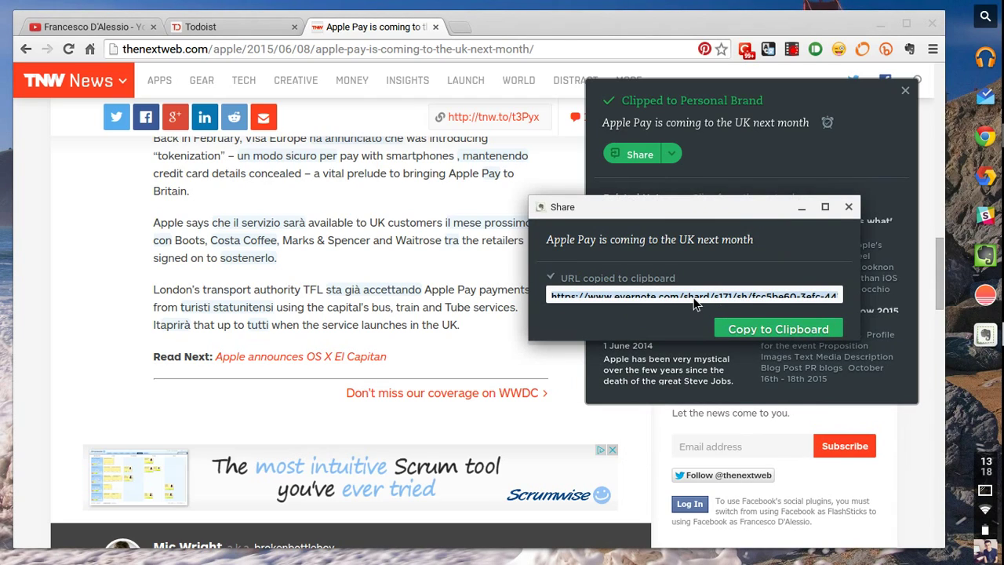
left_click(747, 336)
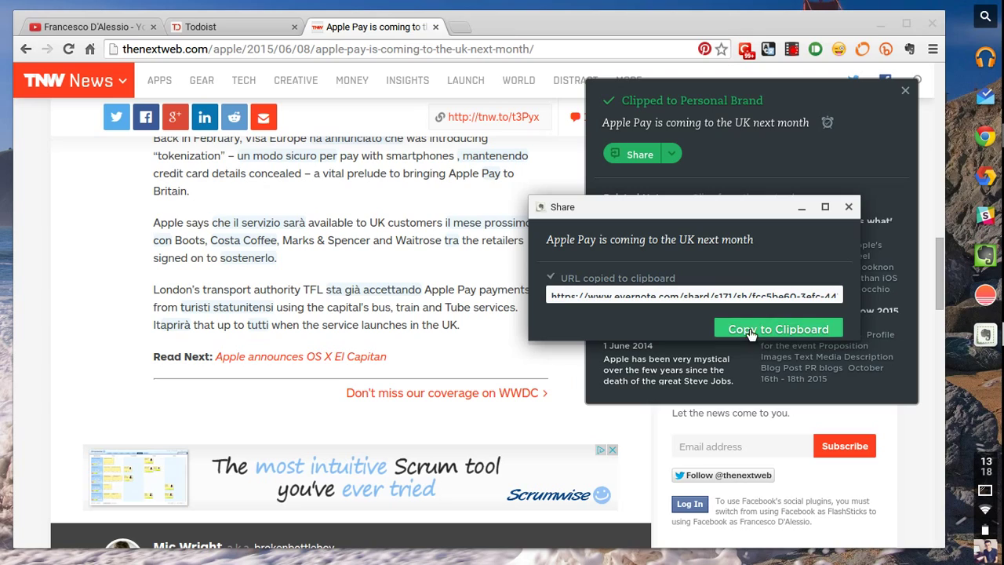
left_click(848, 206)
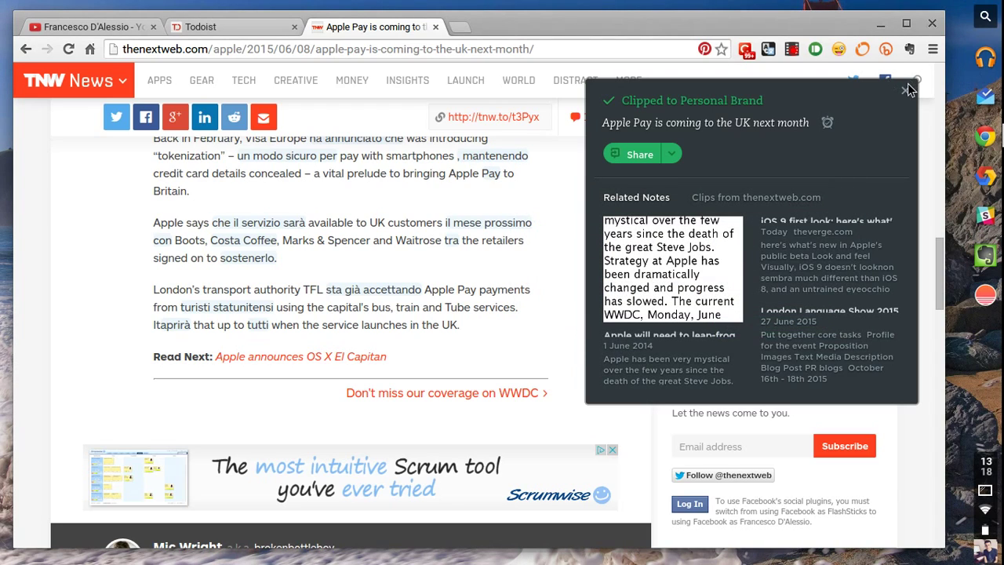
left_click(635, 155)
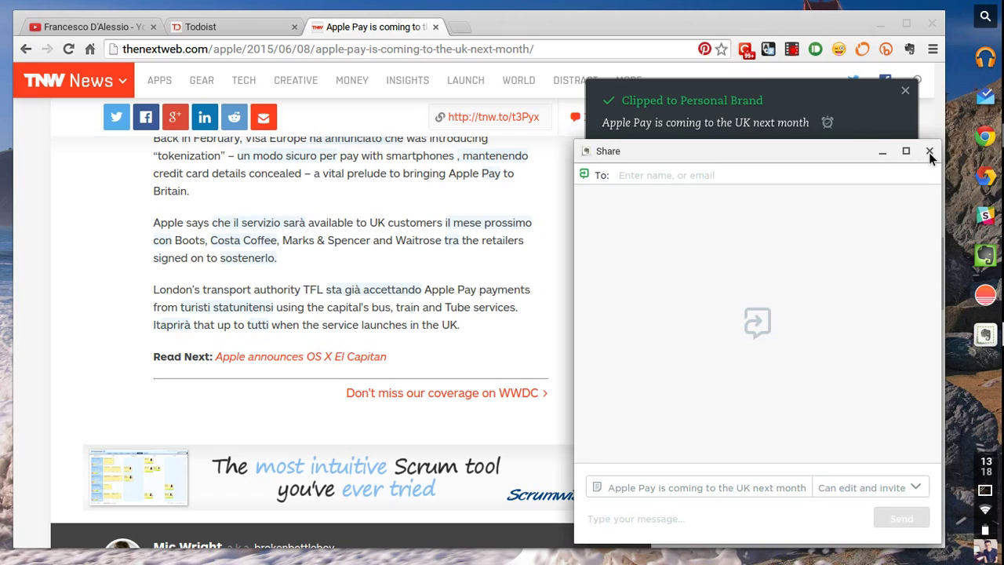
left_click(929, 152)
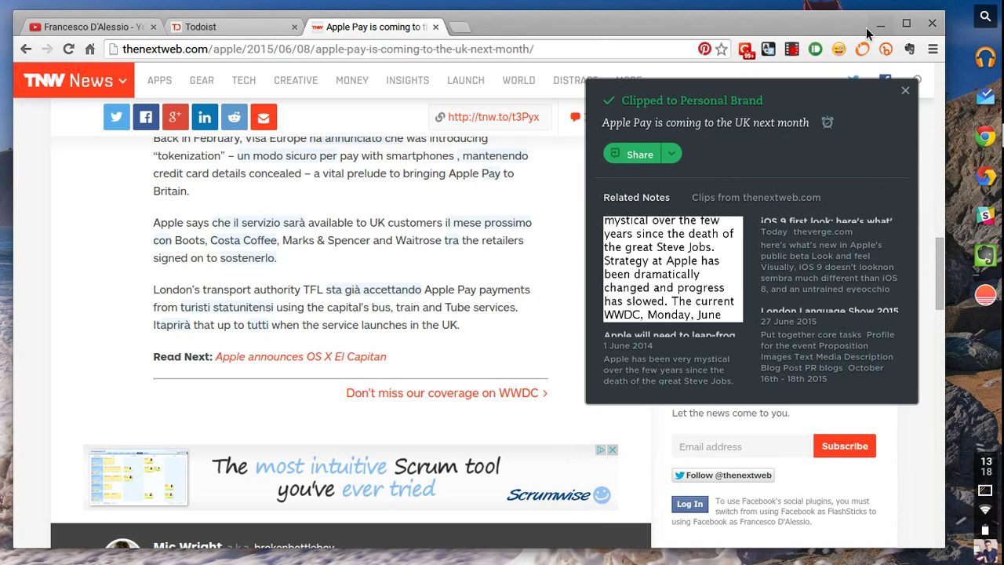
- Dismiss the clip confirmation panel and scroll back to the top of the article
left_click(905, 91)
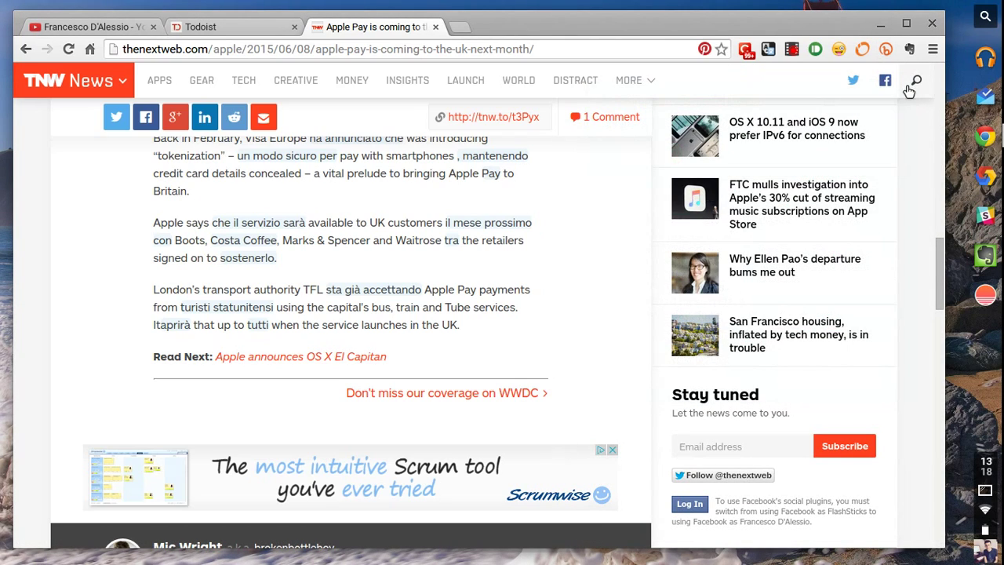
scroll(587, 247, "up", 5)
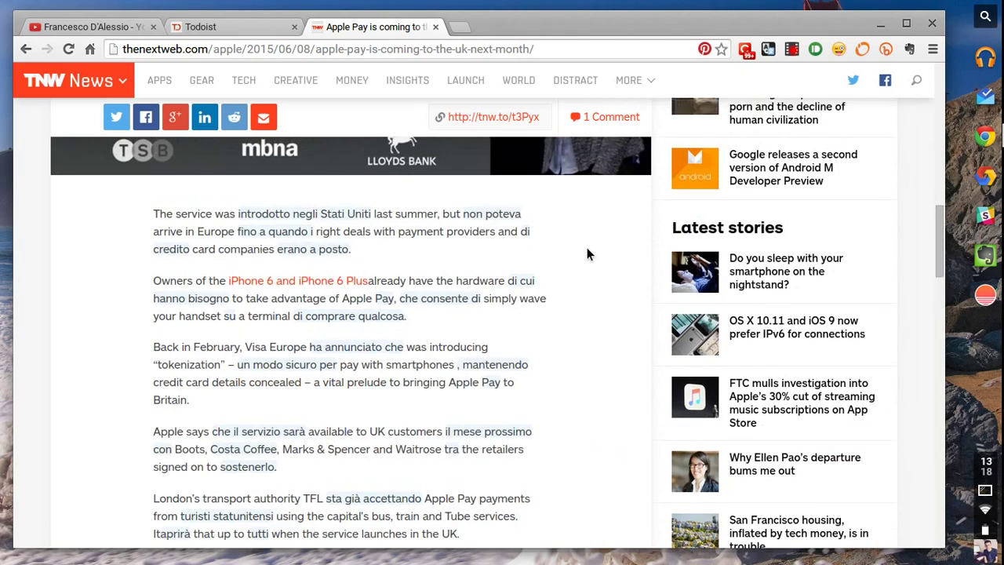
scroll(587, 255, "up", 3)
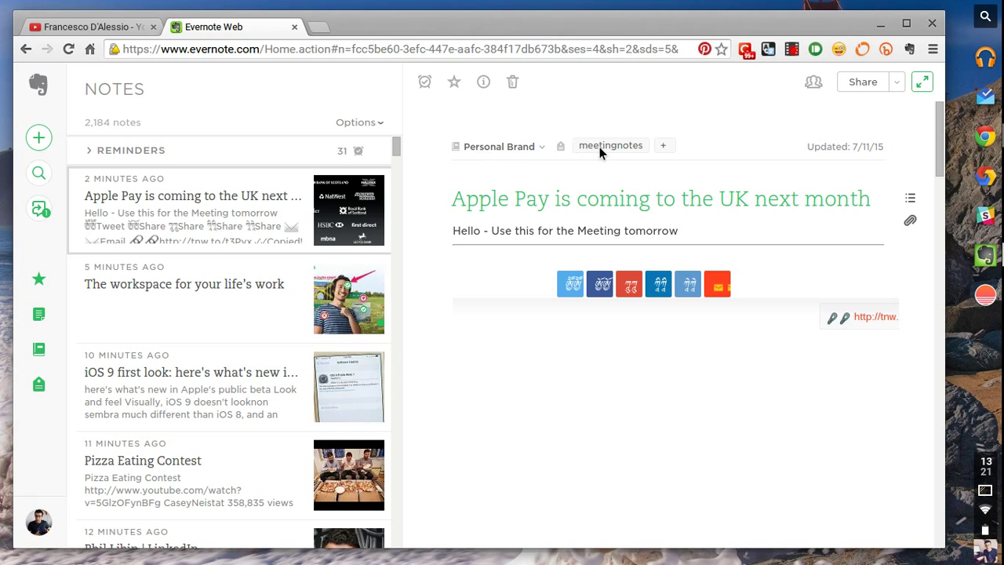
- Scroll through the Apple Pay note down to its comments and back up
scroll(607, 227, "down", 10)
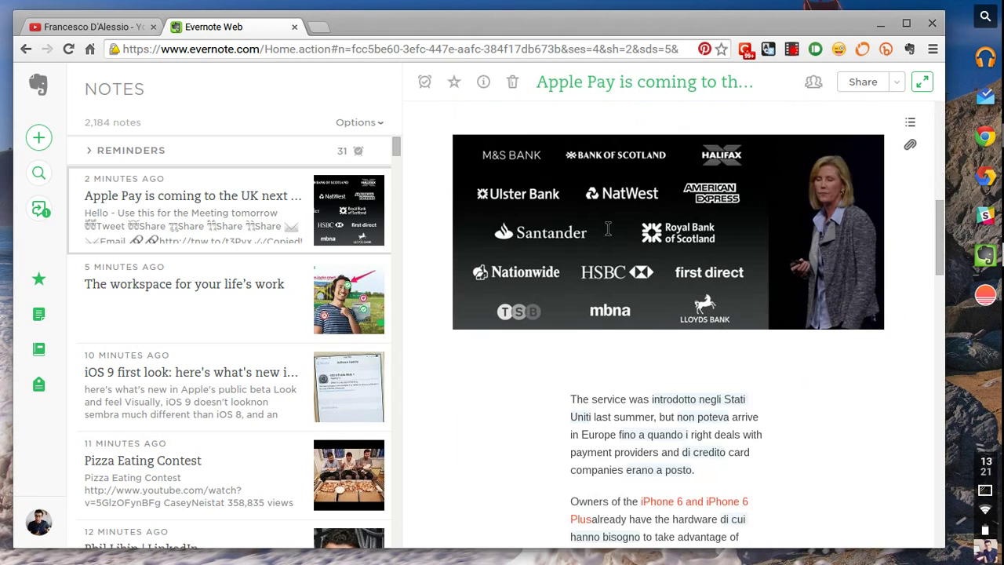
scroll(607, 228, "down", 15)
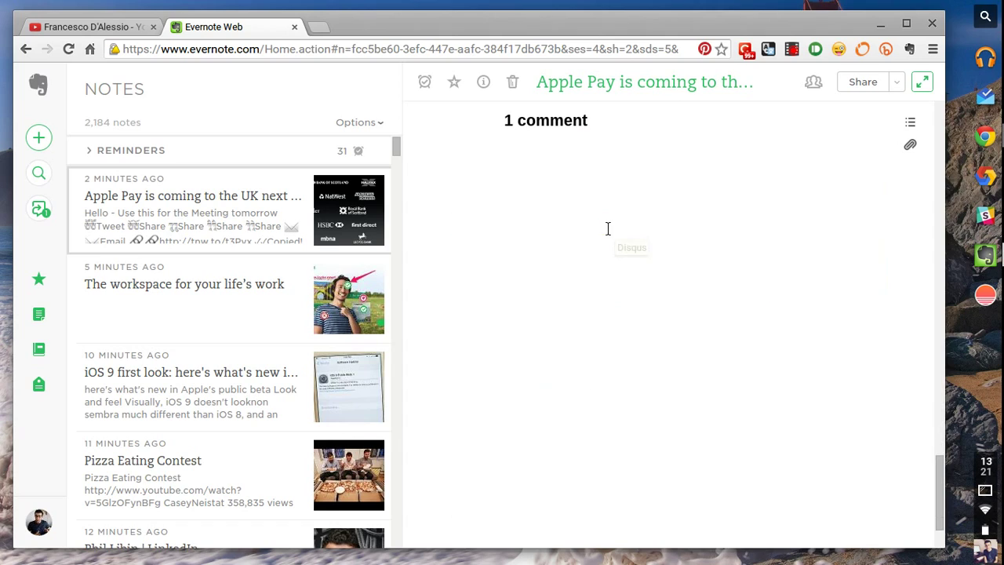
scroll(607, 228, "up", 15)
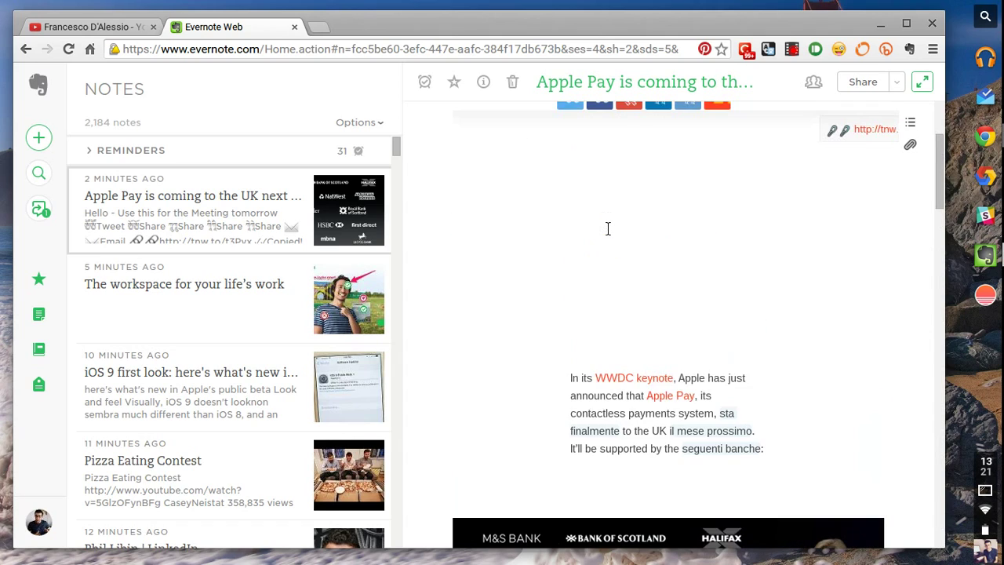
scroll(607, 228, "up", 3)
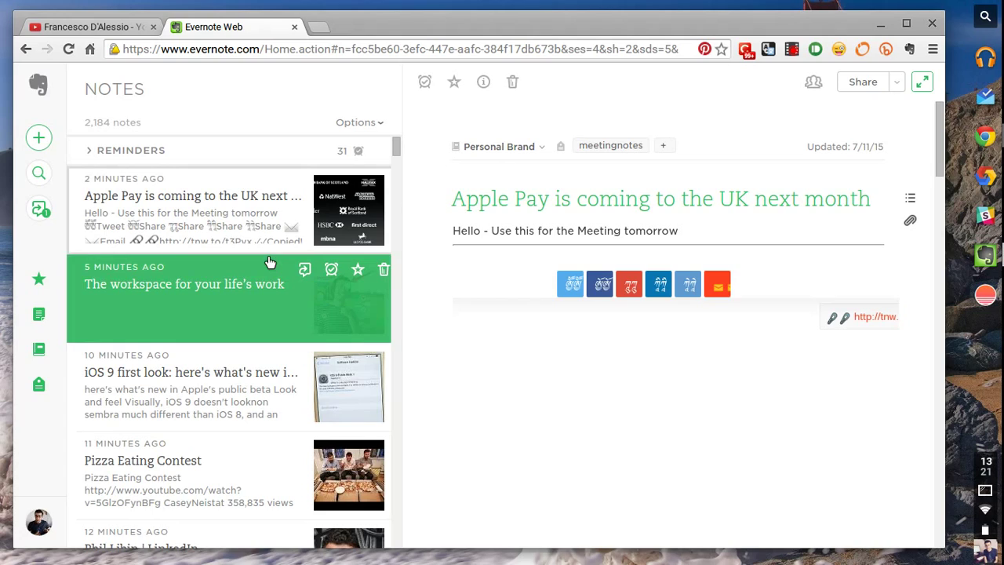
- Open 'The workspace for your life's work' note, then read through the iOS 9 first look note
left_click(225, 276)
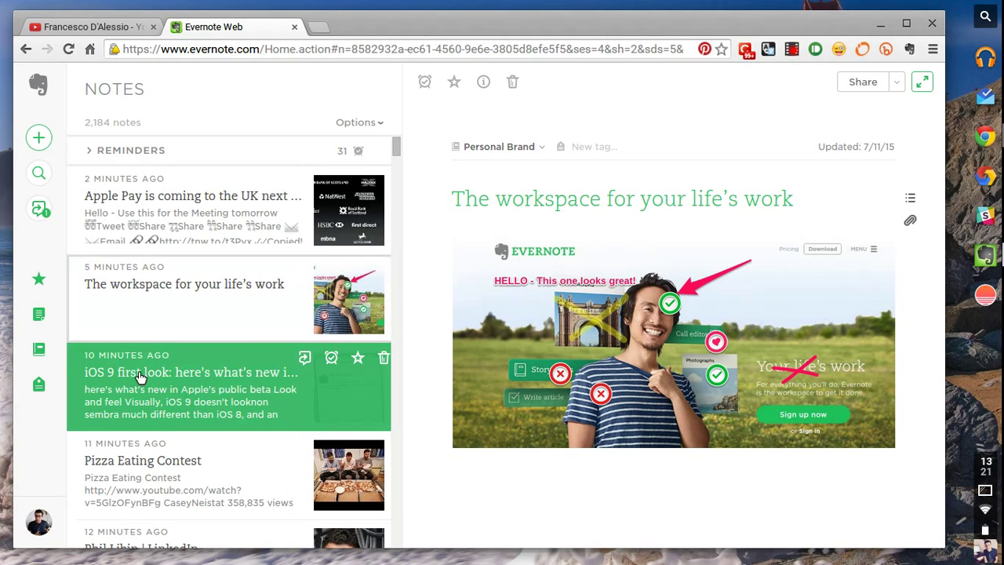
left_click(156, 383)
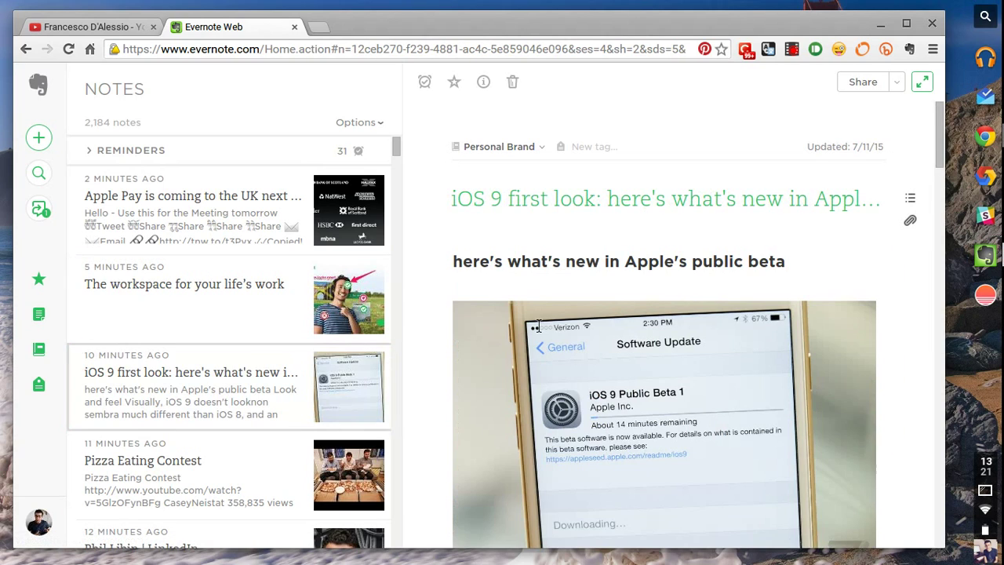
scroll(538, 326, "down", 20)
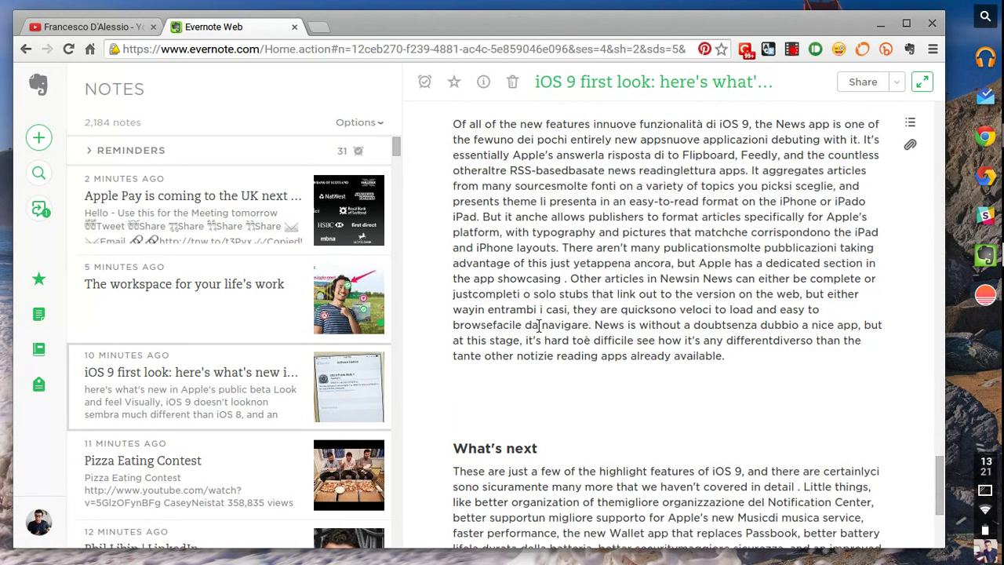
scroll(537, 327, "down", 15)
scroll(538, 326, "up", 20)
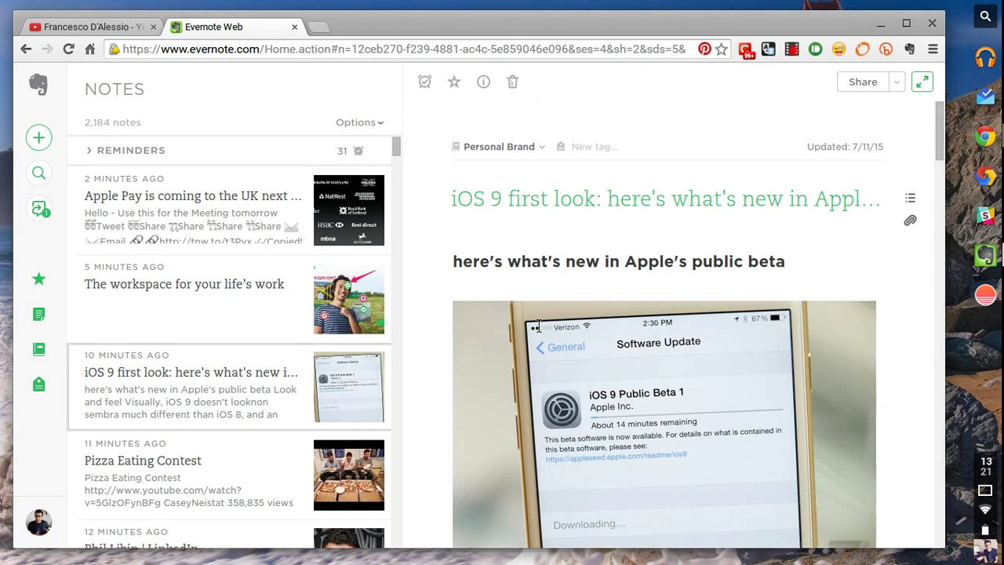
scroll(157, 410, "down", 2)
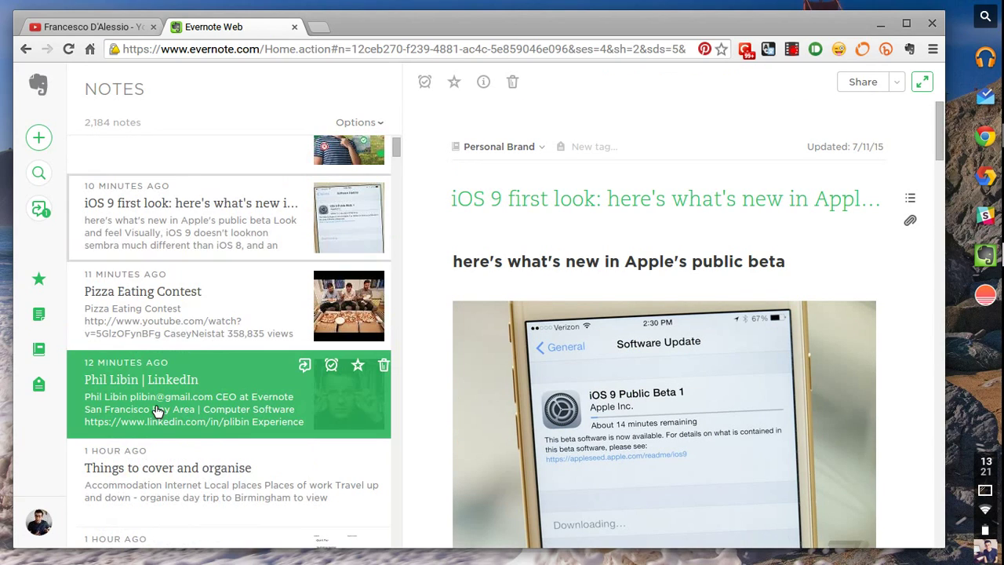
- Review the Pizza Eating Contest note, selecting the pizza picture inside it
left_click(194, 345)
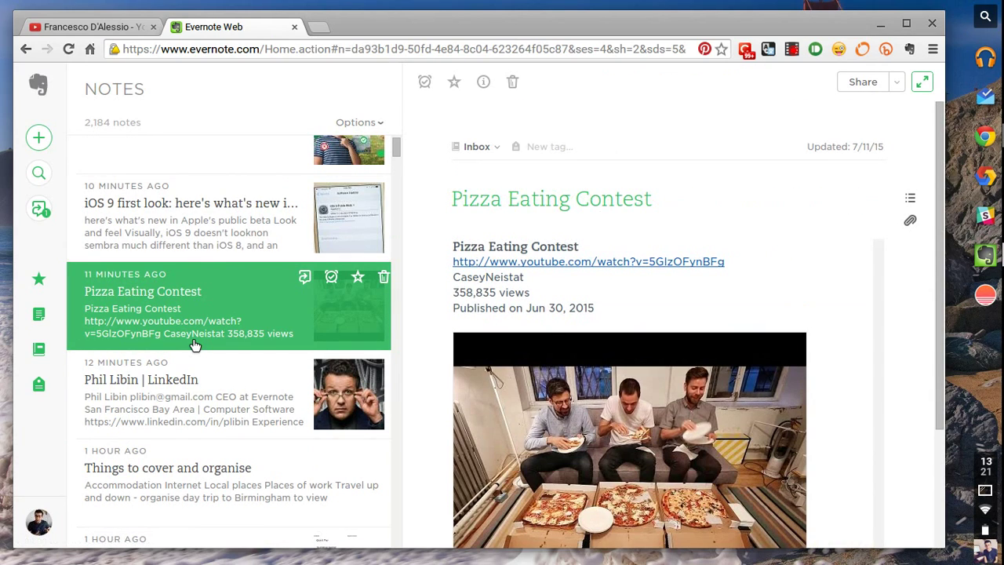
scroll(625, 318, "down", 2)
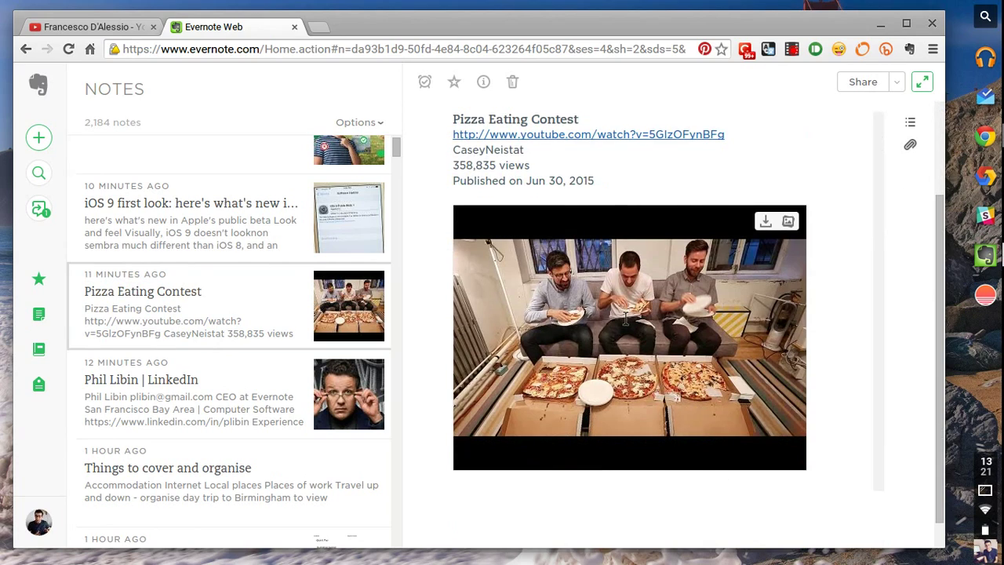
scroll(310, 369, "up", 1)
scroll(705, 274, "up", 2)
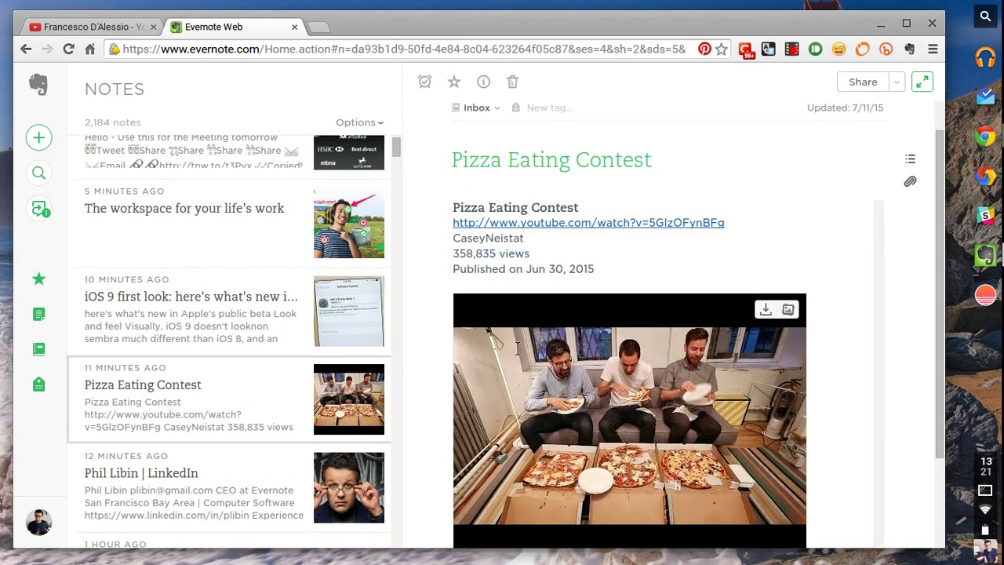
mouse_move(546, 232)
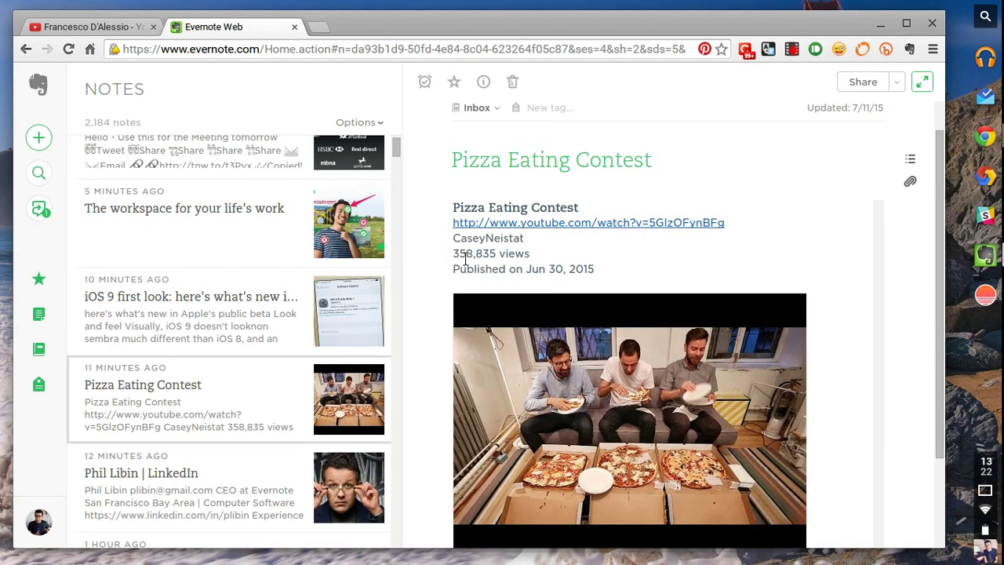
scroll(495, 270, "down", 2)
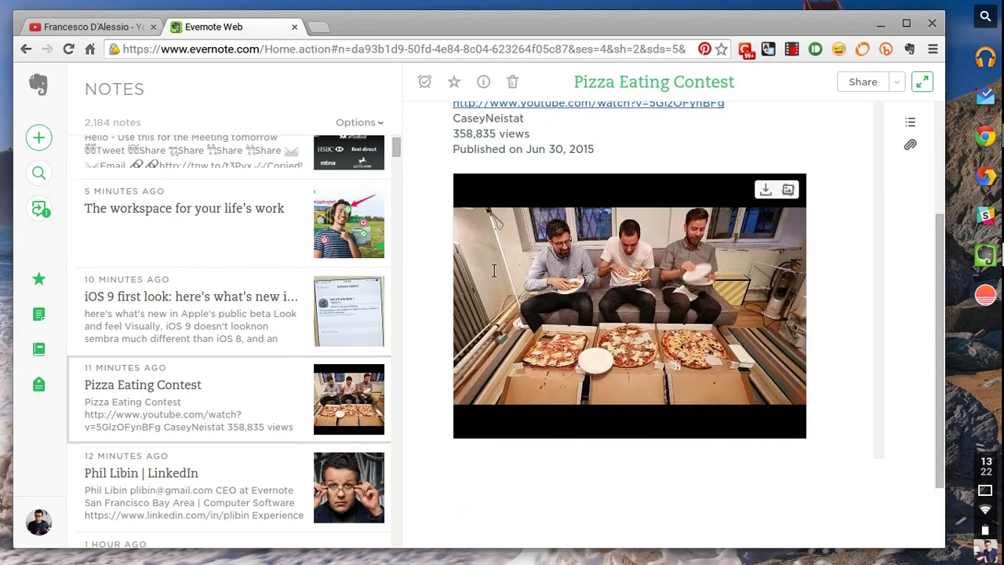
left_click(606, 310)
scroll(536, 310, "up", 2)
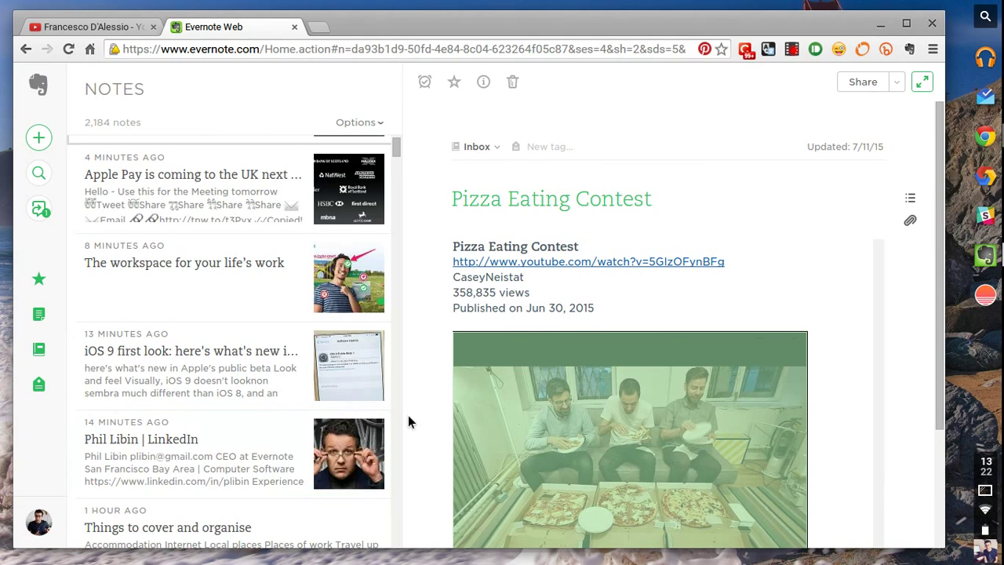
- Scroll through the clipped LinkedIn profile note
left_click(169, 470)
scroll(492, 434, "down", 2)
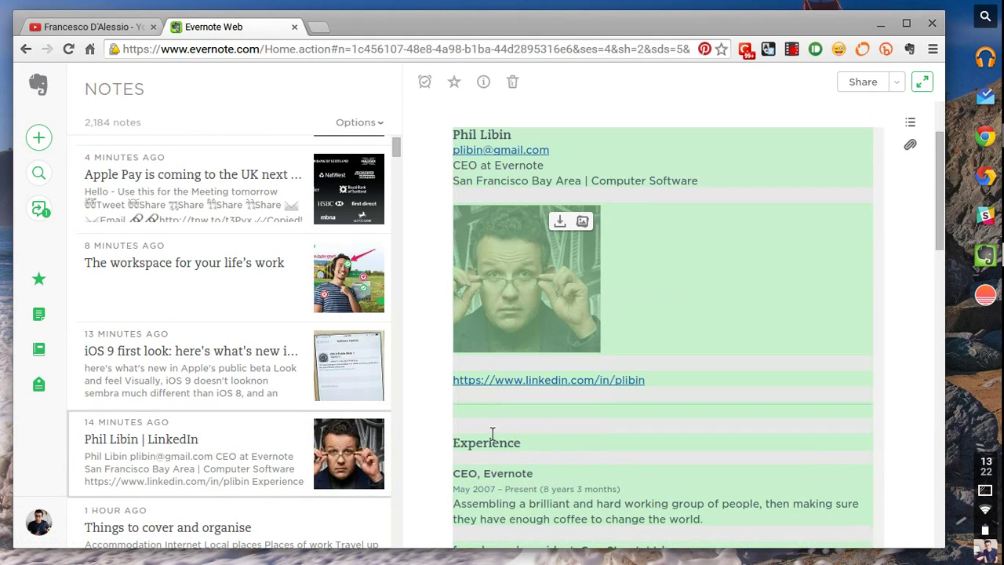
scroll(710, 325, "down", 3)
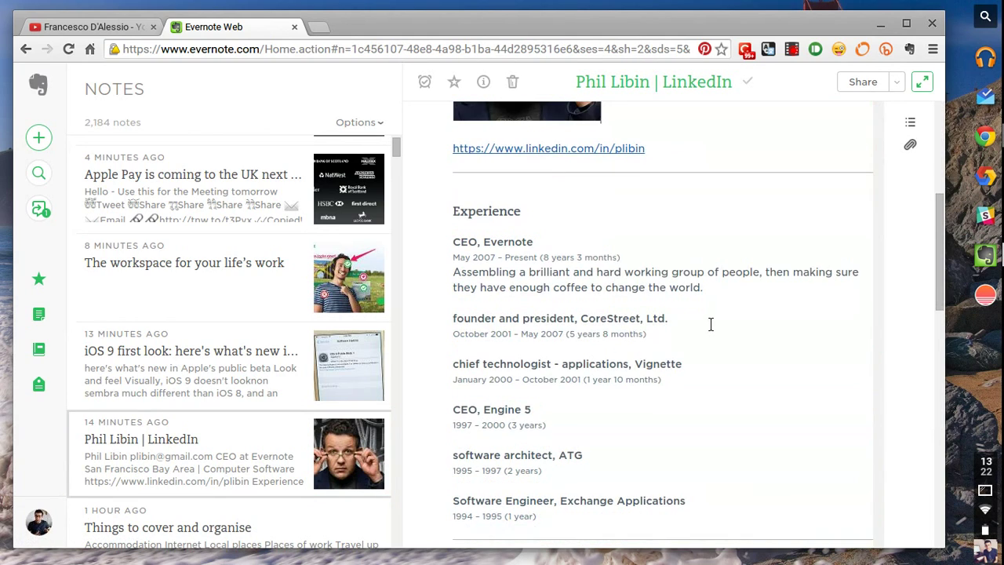
scroll(710, 325, "down", 12)
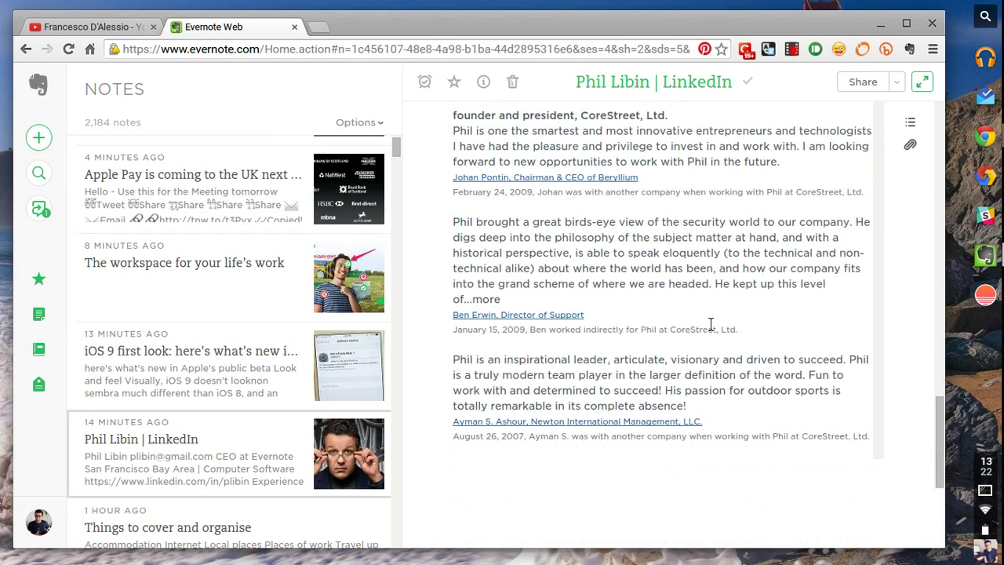
scroll(711, 325, "up", 15)
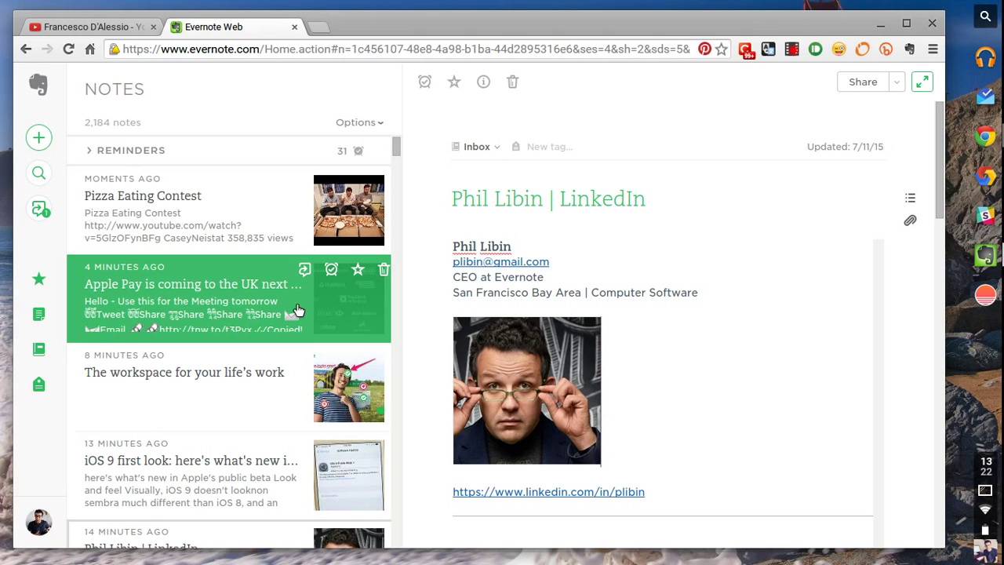
key("ctrl+Tab")
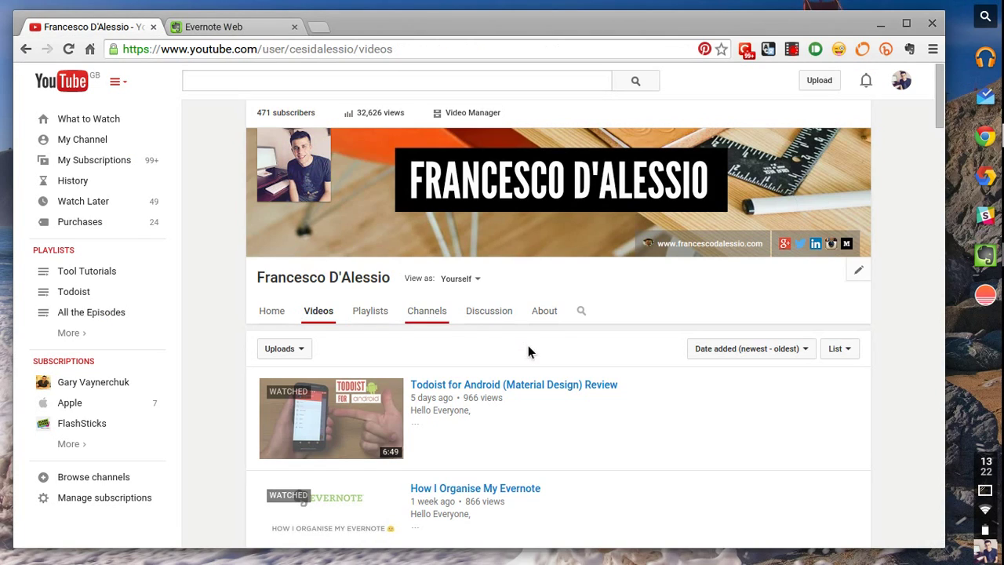